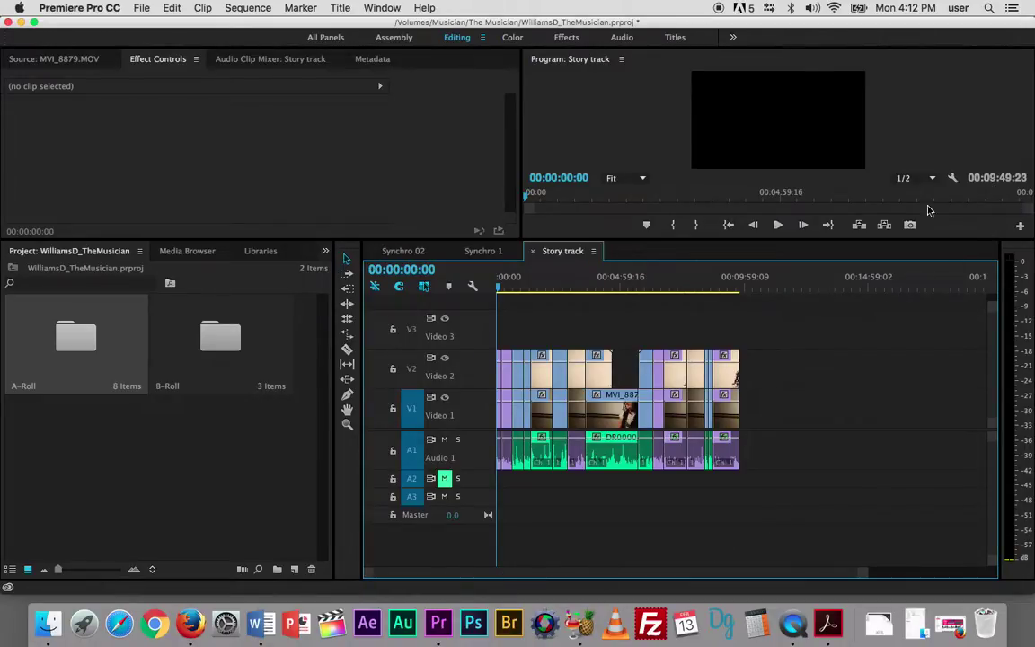
Step: Move the playhead to 00:09:50:08 at the sequence's end and select the stacked video and audio clips starting at 00:02:55:06
{"action": "left_click_drag", "start_coordinate": [503, 287], "coordinate": [743, 311]}
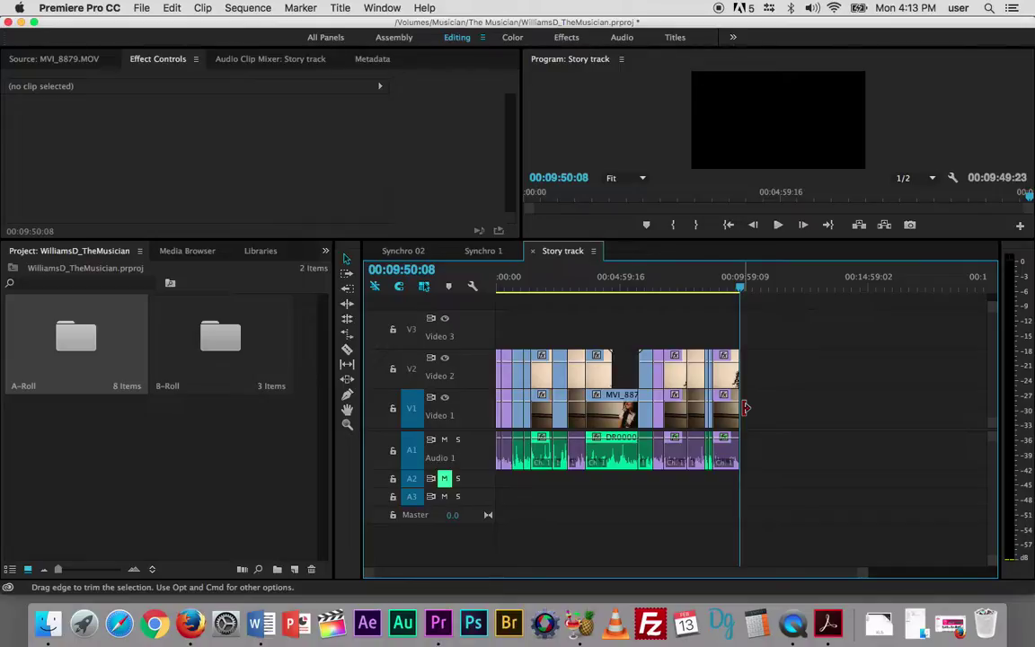
{"action": "left_click", "coordinate": [577, 385]}
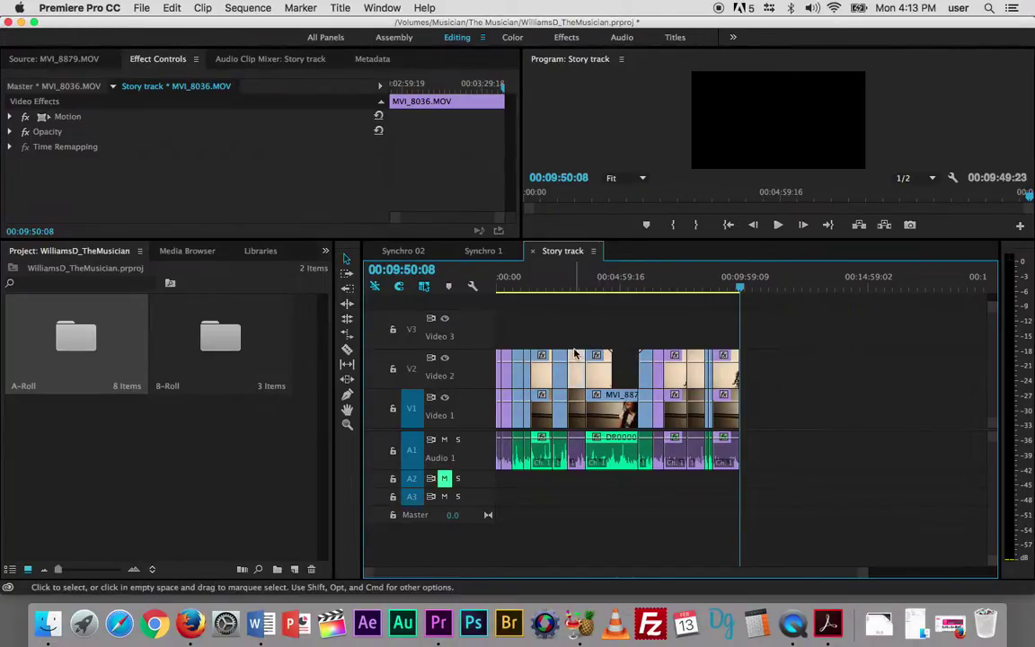
{"action": "left_click_drag", "start_coordinate": [577, 369], "coordinate": [580, 454]}
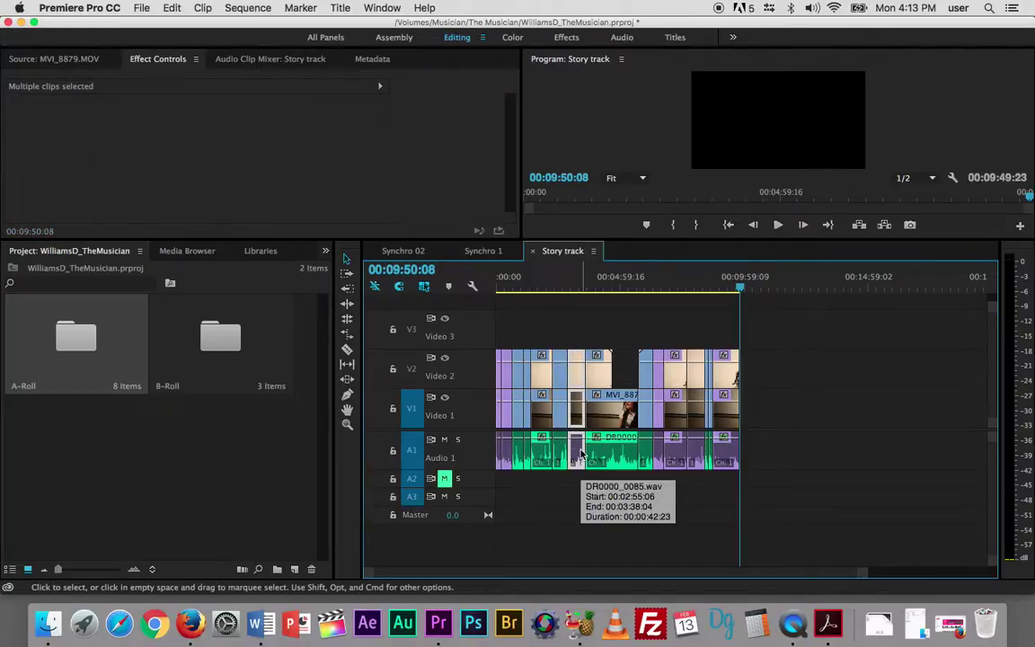
{"action": "key", "text": "="}
{"action": "key", "text": "="}
{"action": "key", "text": "="}
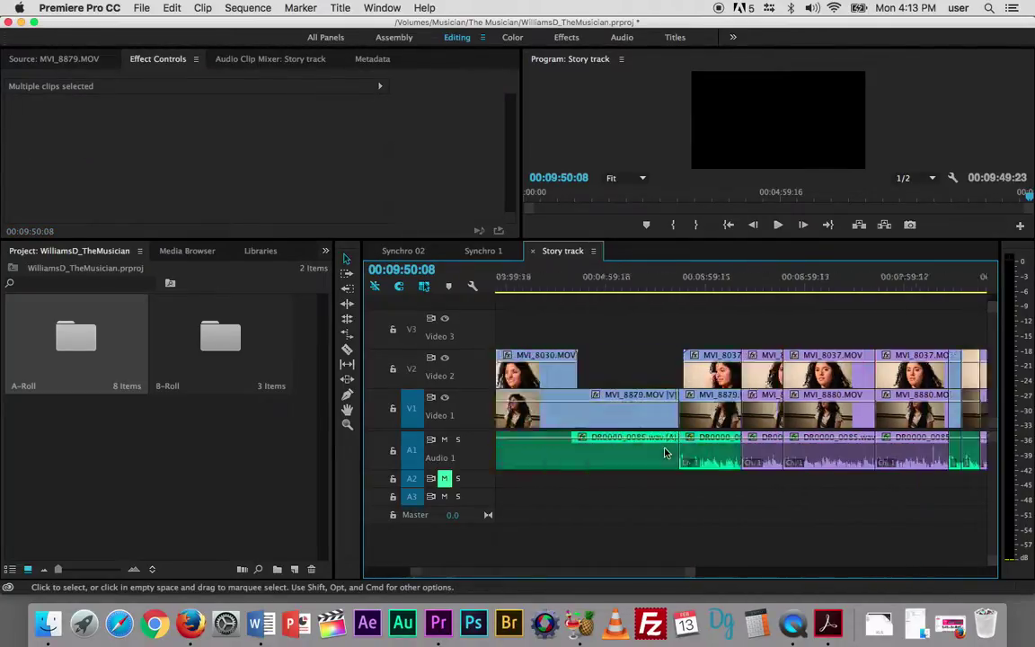
Step: Open the Video 2 clip MVI_8036.MOV that starts at 00:02:55:06 in the Source Monitor
{"action": "left_click", "coordinate": [806, 334]}
{"action": "left_click", "coordinate": [808, 357]}
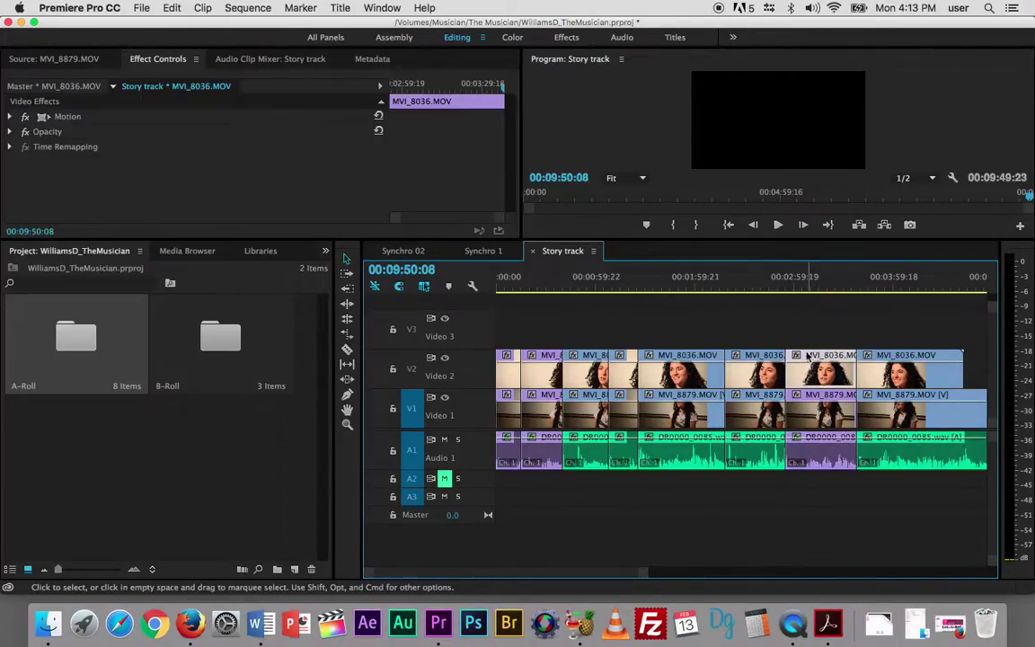
{"action": "left_click", "coordinate": [797, 335]}
{"action": "double_click", "coordinate": [809, 412]}
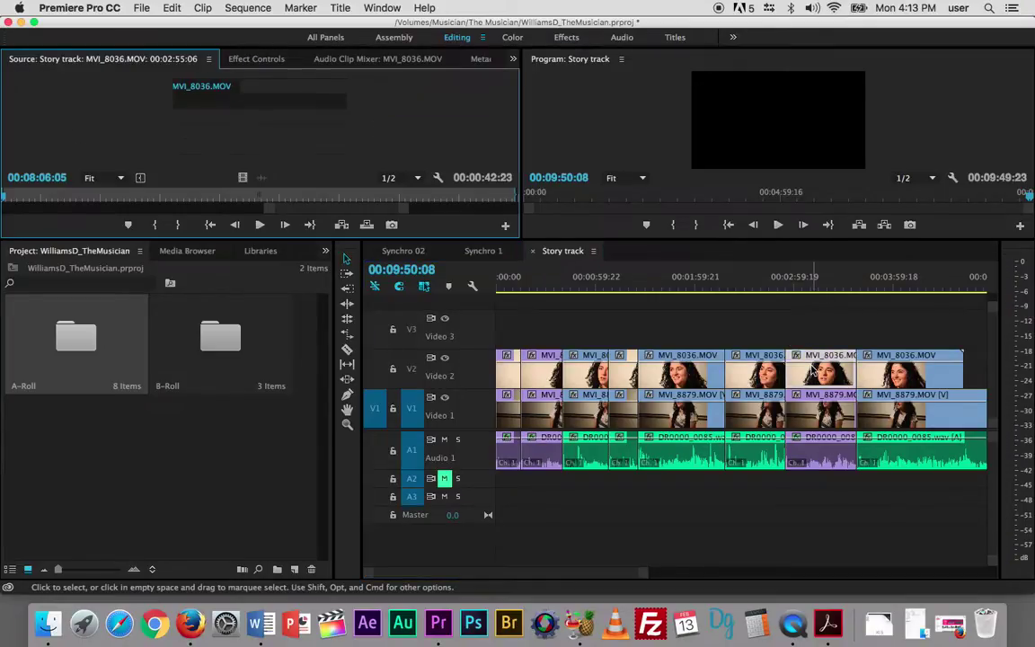
{"action": "left_click", "coordinate": [819, 412]}
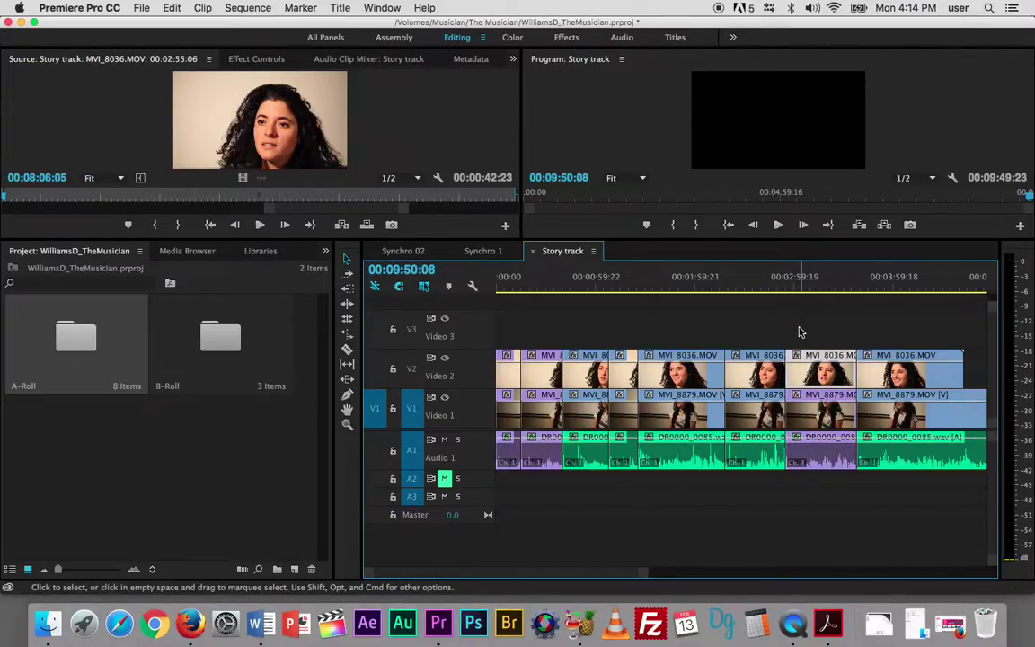
Step: Unlink the stacked Video 2, Video 1 and Audio 1 clips that start at 00:02:55:06
{"action": "left_click_drag", "start_coordinate": [800, 332], "coordinate": [835, 487]}
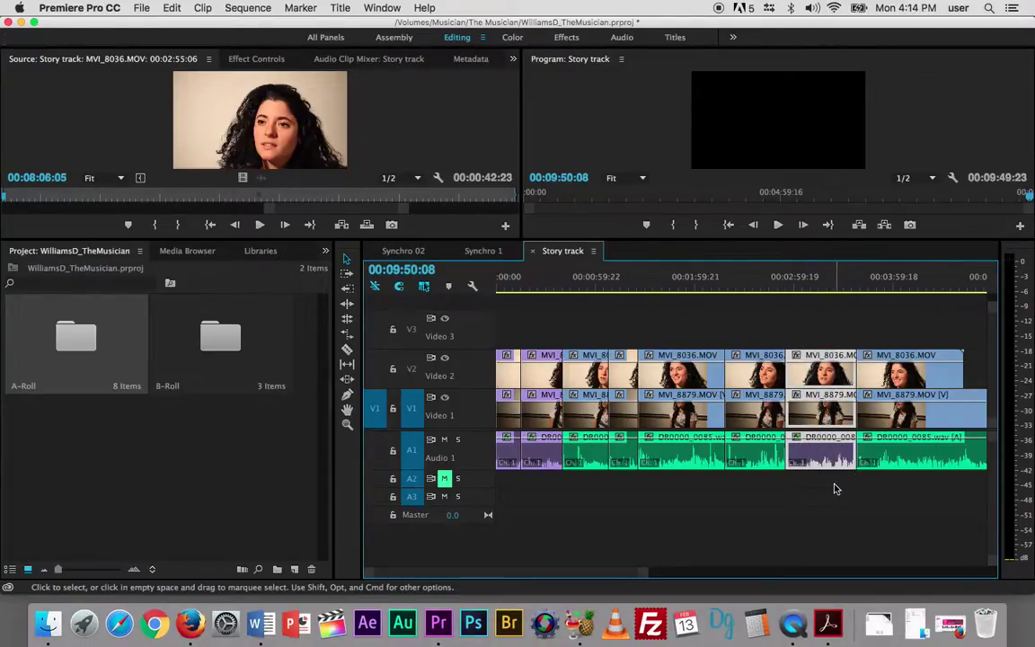
{"action": "right_click", "coordinate": [828, 457]}
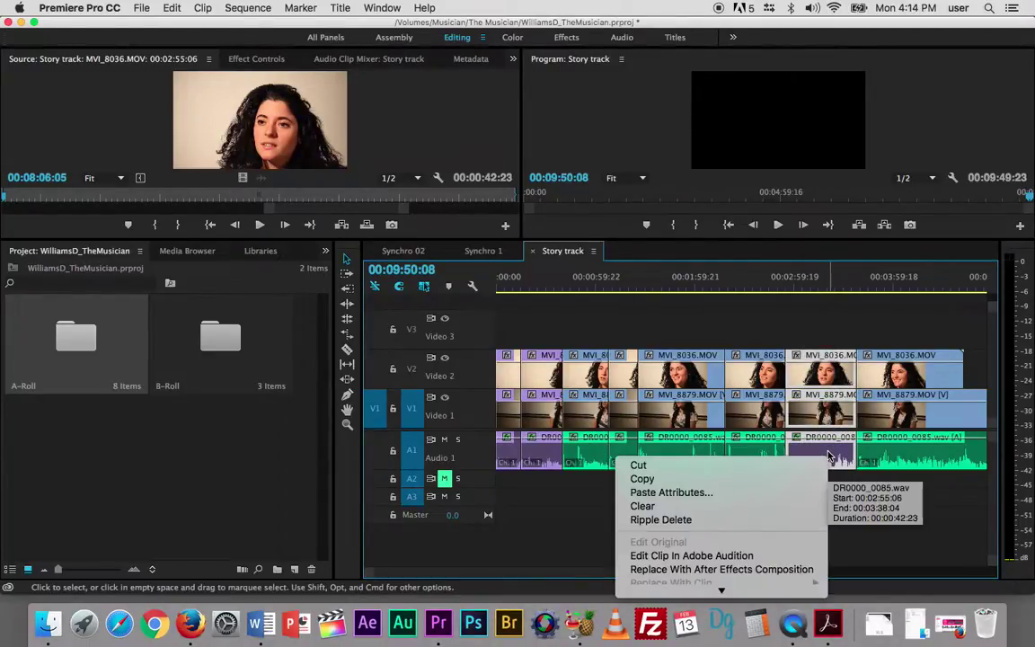
{"action": "mouse_move", "coordinate": [721, 588]}
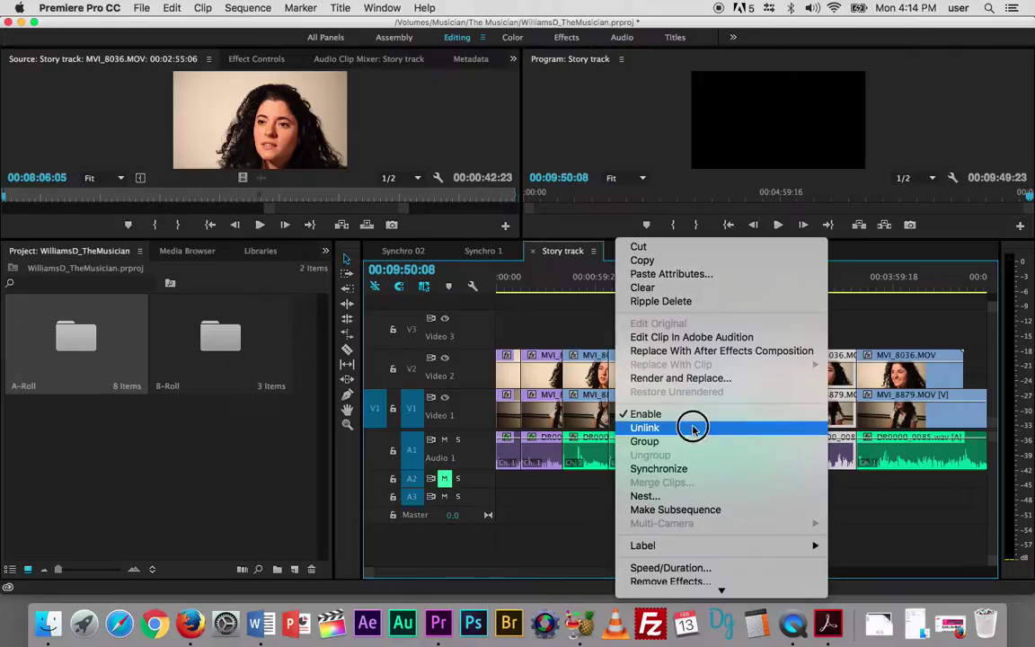
{"action": "left_click", "coordinate": [634, 425]}
Step: Link the MVI_8036.MOV, MVI_8879.MOV and DR0000_0085.wav clips starting at 00:02:55:06 into one unit
{"action": "left_click", "coordinate": [801, 325]}
{"action": "left_click", "coordinate": [819, 449]}
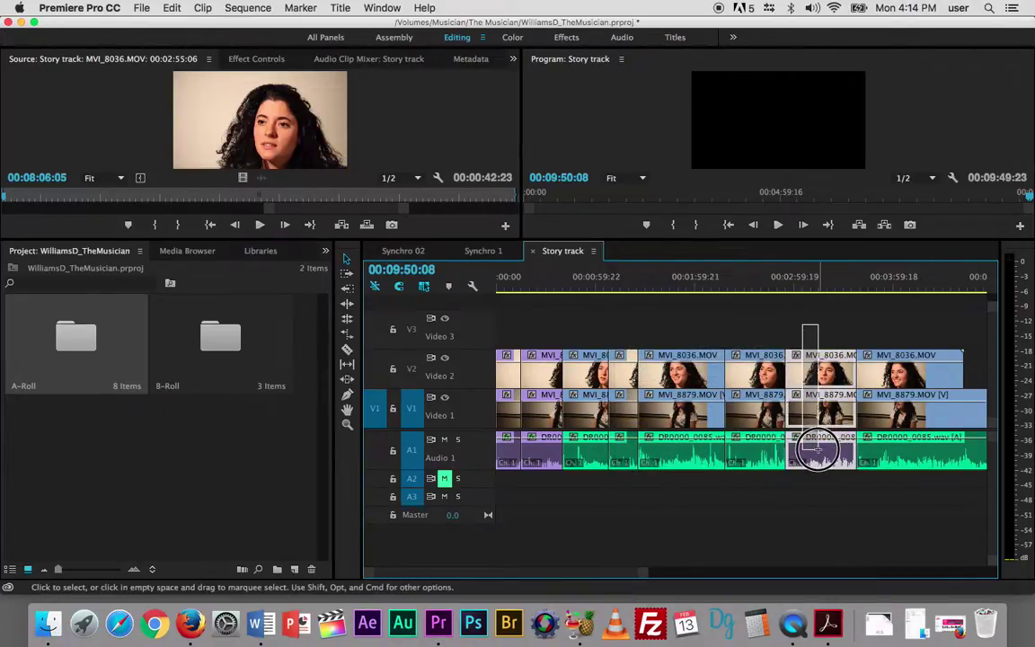
{"action": "right_click", "coordinate": [818, 455]}
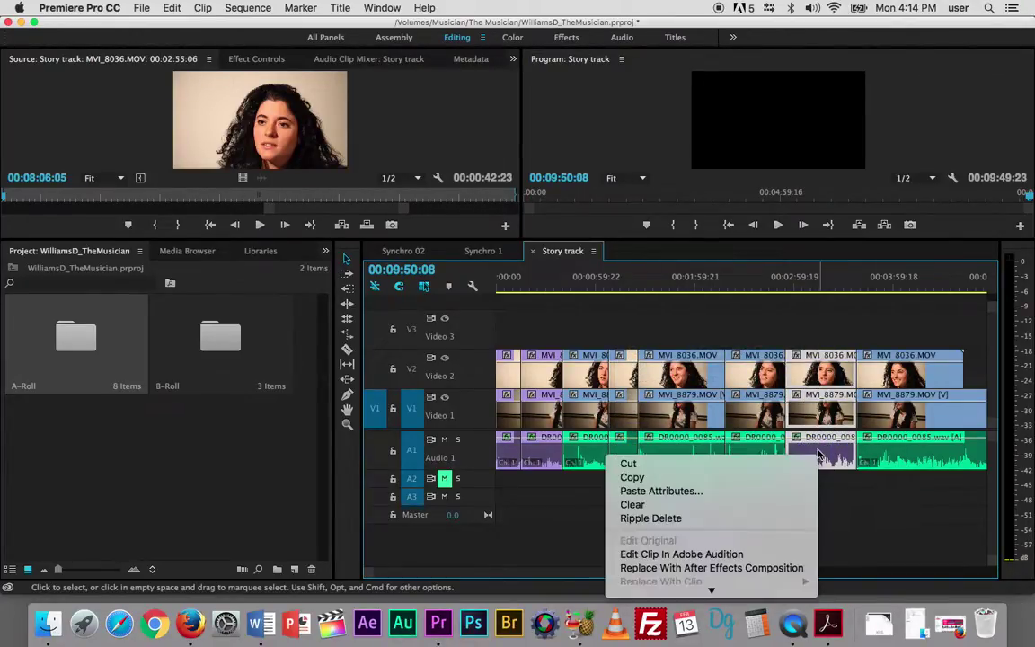
{"action": "mouse_move", "coordinate": [723, 590]}
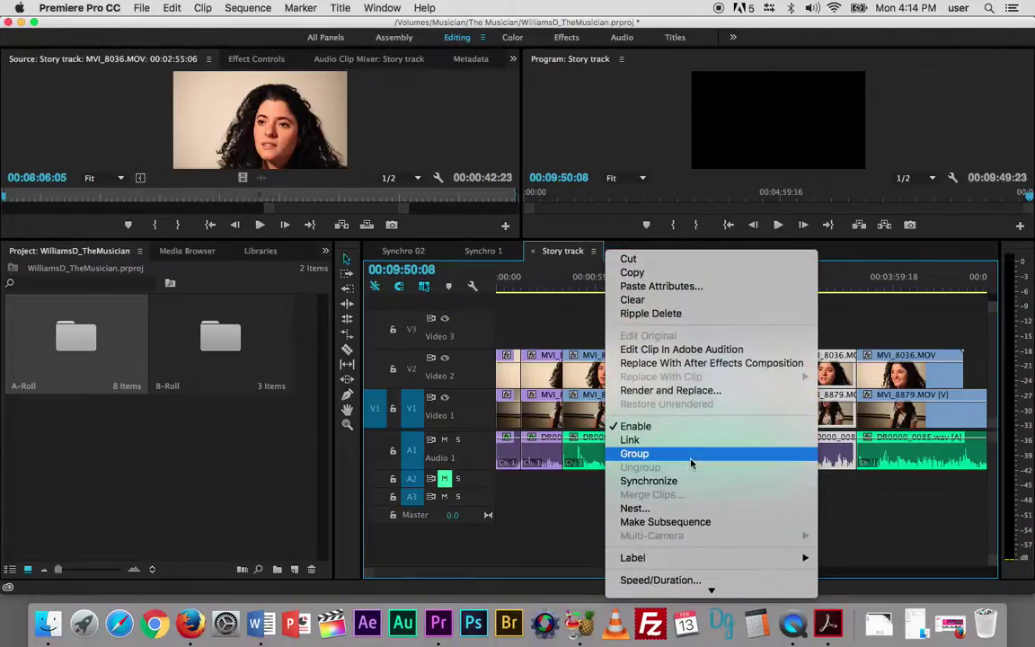
{"action": "left_click", "coordinate": [681, 440]}
{"action": "mouse_move", "coordinate": [826, 371]}
{"action": "left_mouse_down"}
{"action": "mouse_move", "coordinate": [821, 321]}
{"action": "mouse_move", "coordinate": [977, 323]}
{"action": "mouse_move", "coordinate": [821, 321]}
{"action": "mouse_move", "coordinate": [826, 370]}
{"action": "left_mouse_up"}
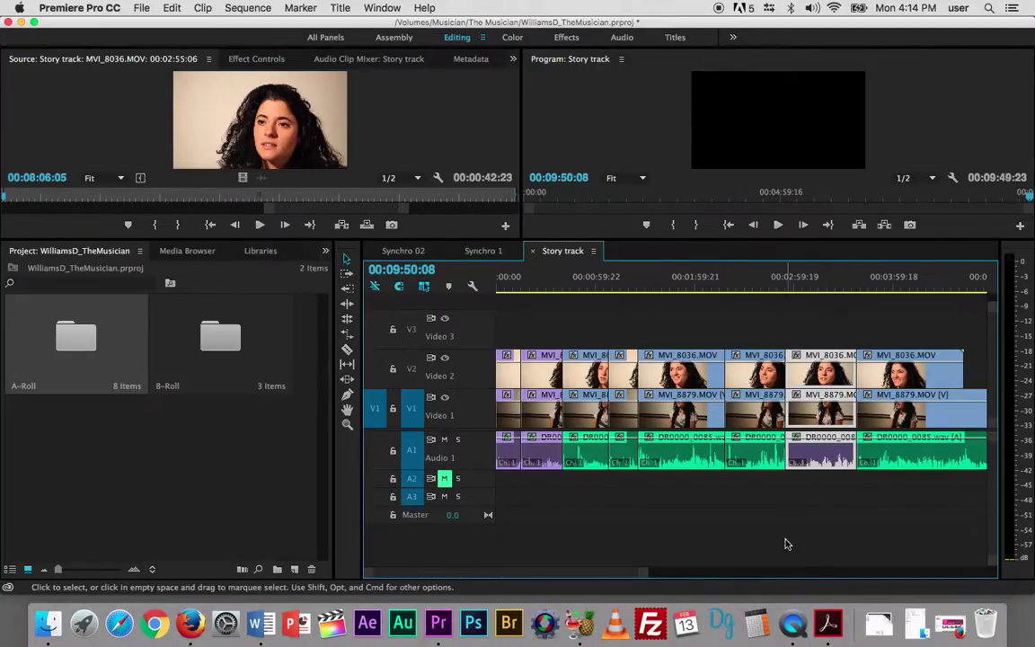
Step: Set the label color of the linked clips starting at 00:02:55:06 to Caribbean
{"action": "left_click", "coordinate": [820, 483]}
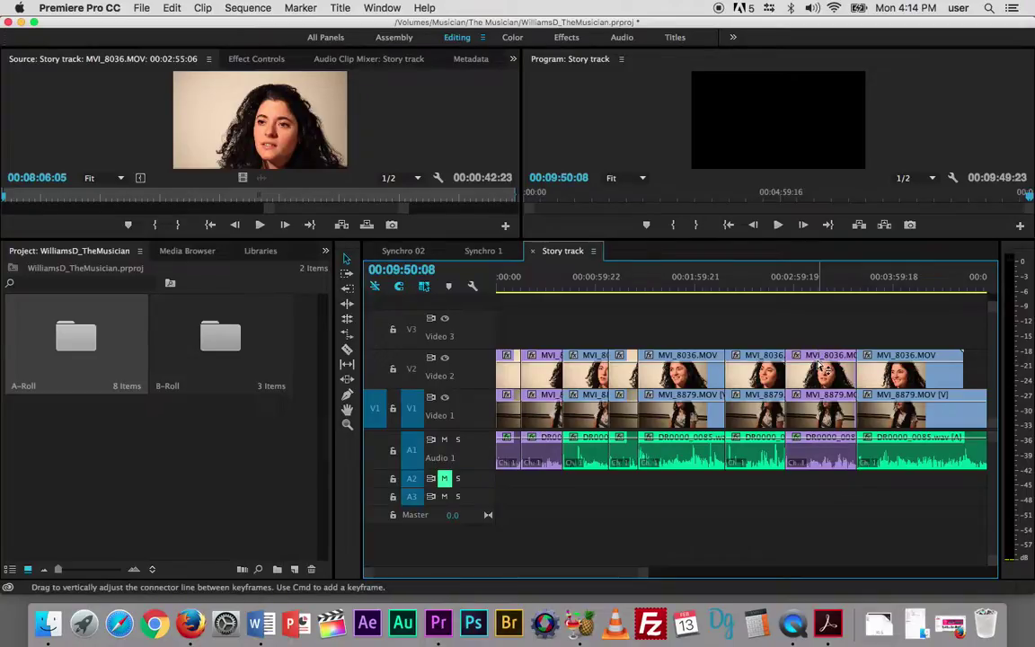
{"action": "right_click", "coordinate": [824, 367]}
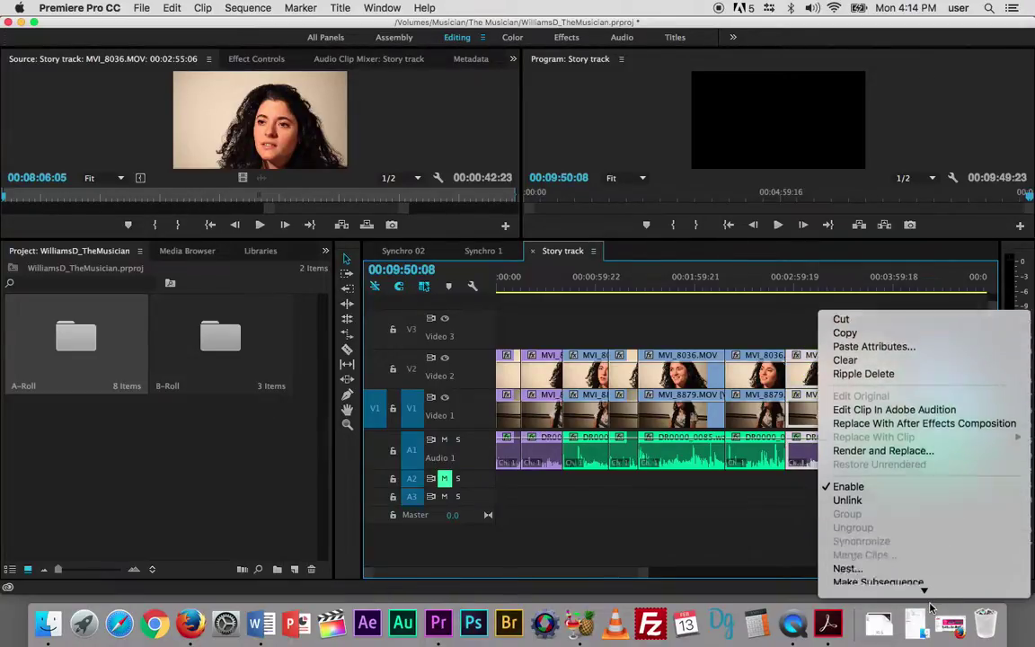
{"action": "mouse_move", "coordinate": [902, 427]}
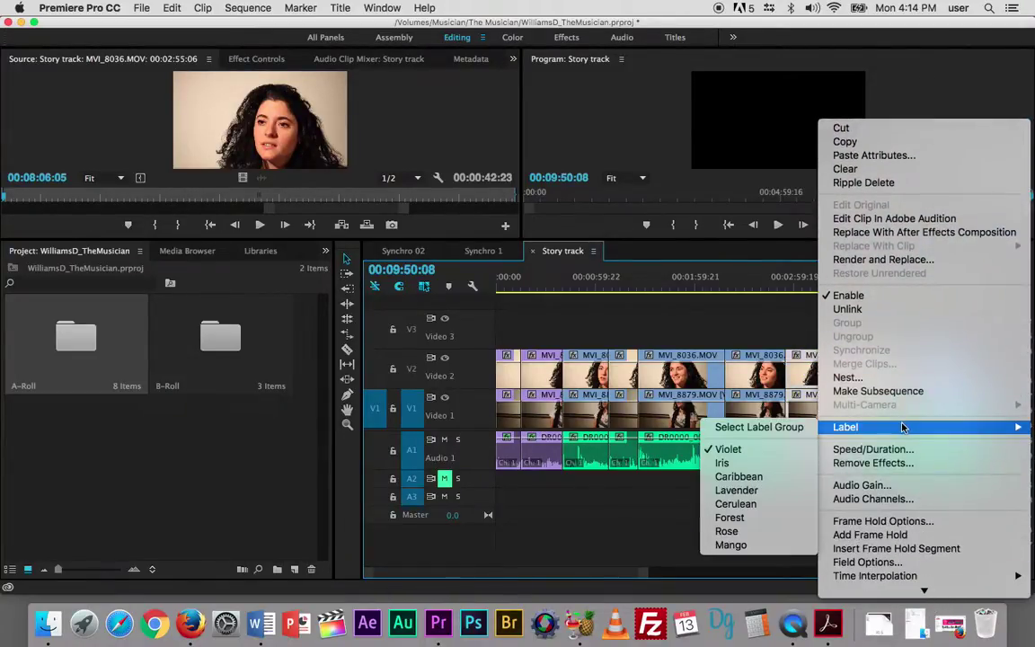
{"action": "left_click", "coordinate": [737, 476]}
Step: Set the label color of the linked clips starting at 00:02:55:06 back to Violet
{"action": "left_click", "coordinate": [818, 458]}
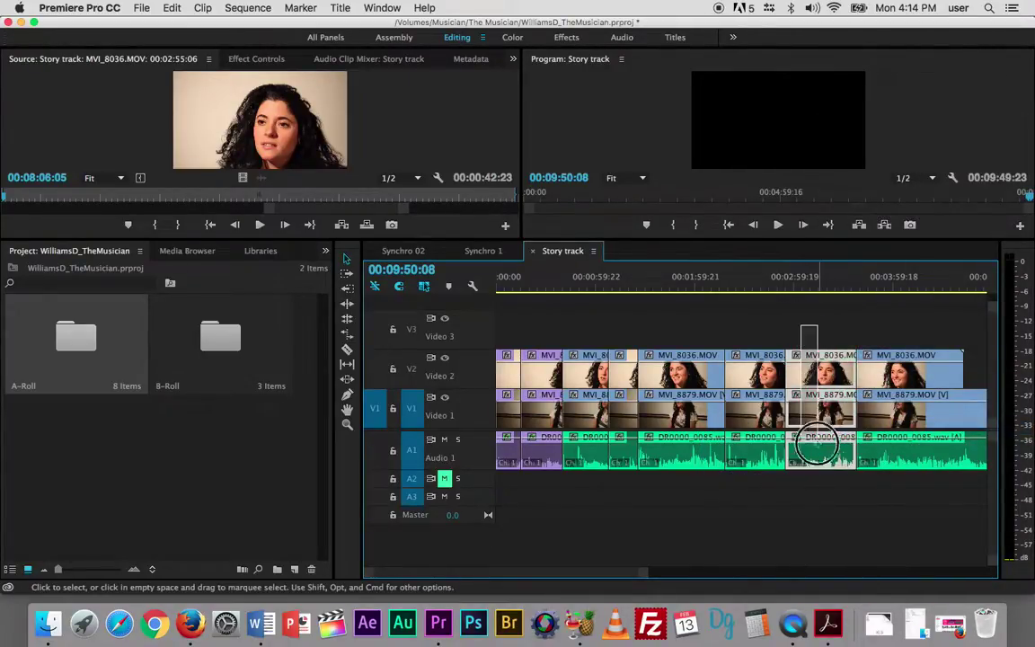
{"action": "right_click", "coordinate": [817, 458]}
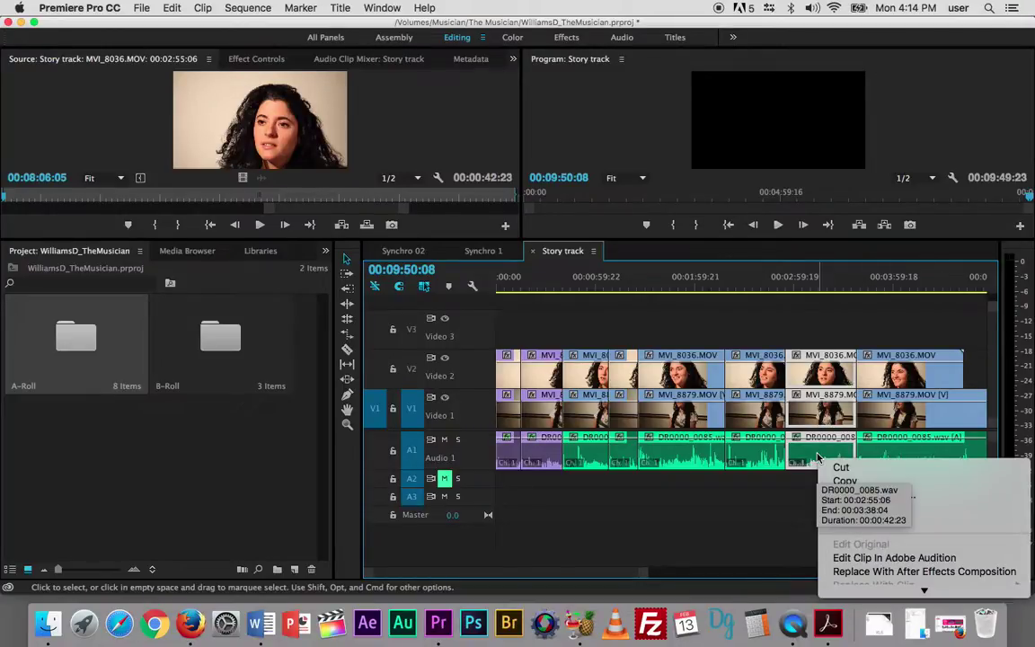
{"action": "mouse_move", "coordinate": [924, 590]}
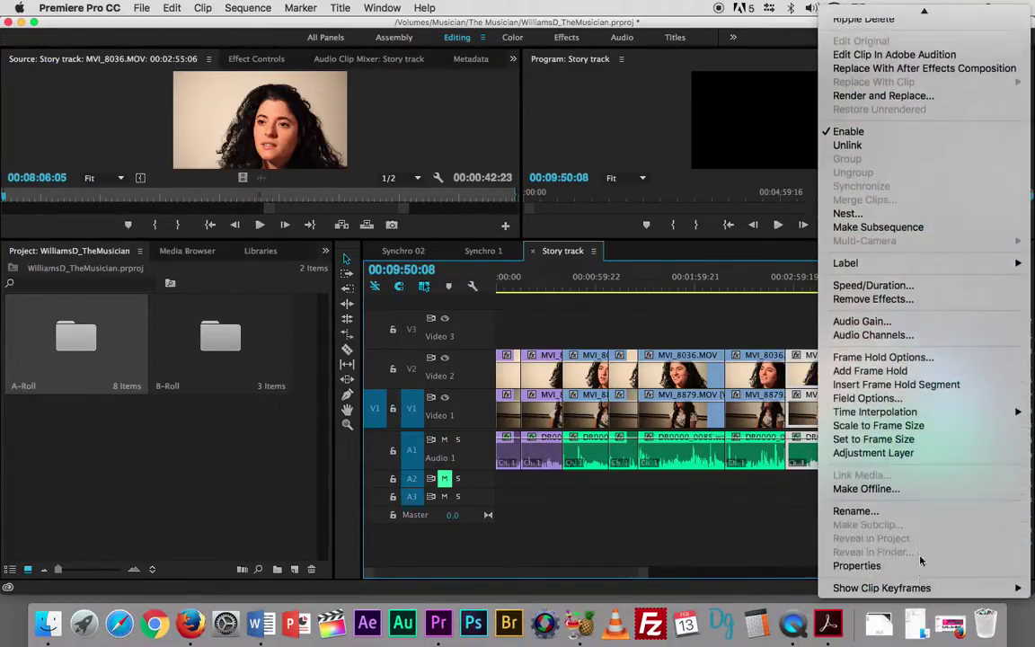
{"action": "mouse_move", "coordinate": [898, 263]}
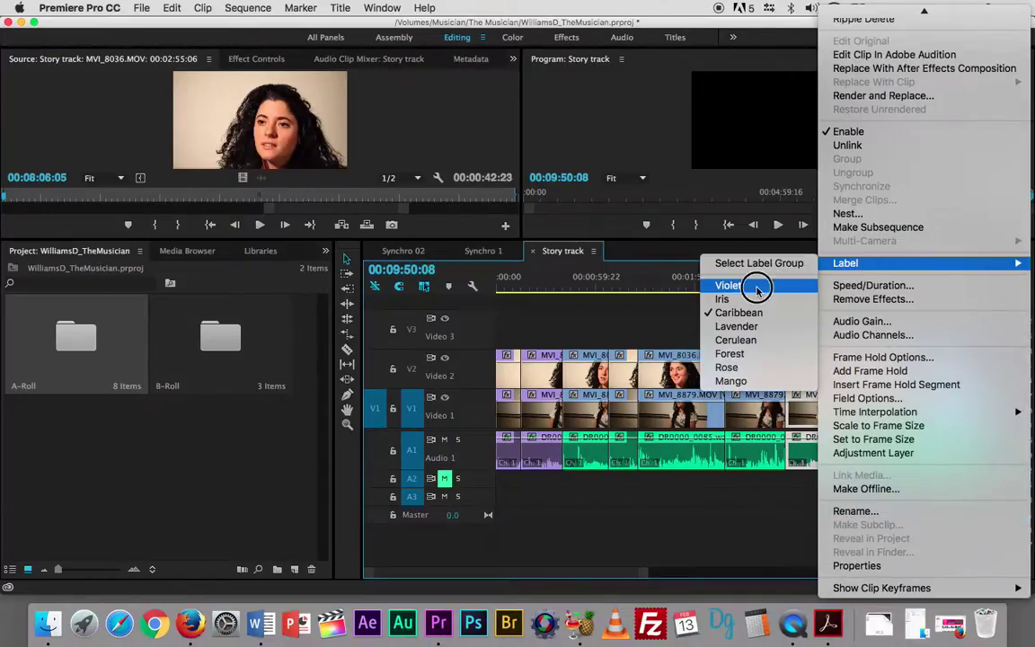
{"action": "left_click", "coordinate": [758, 287]}
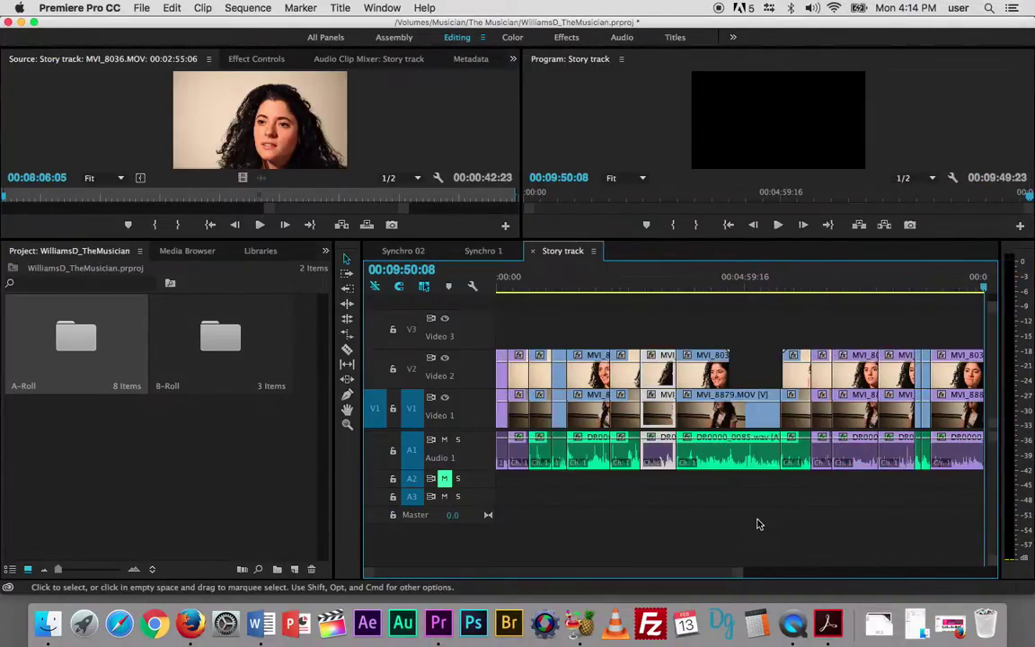
Step: Move the last linked clip stack away from the others so that it ends at 00:16:41:11
{"action": "key", "text": "minus"}
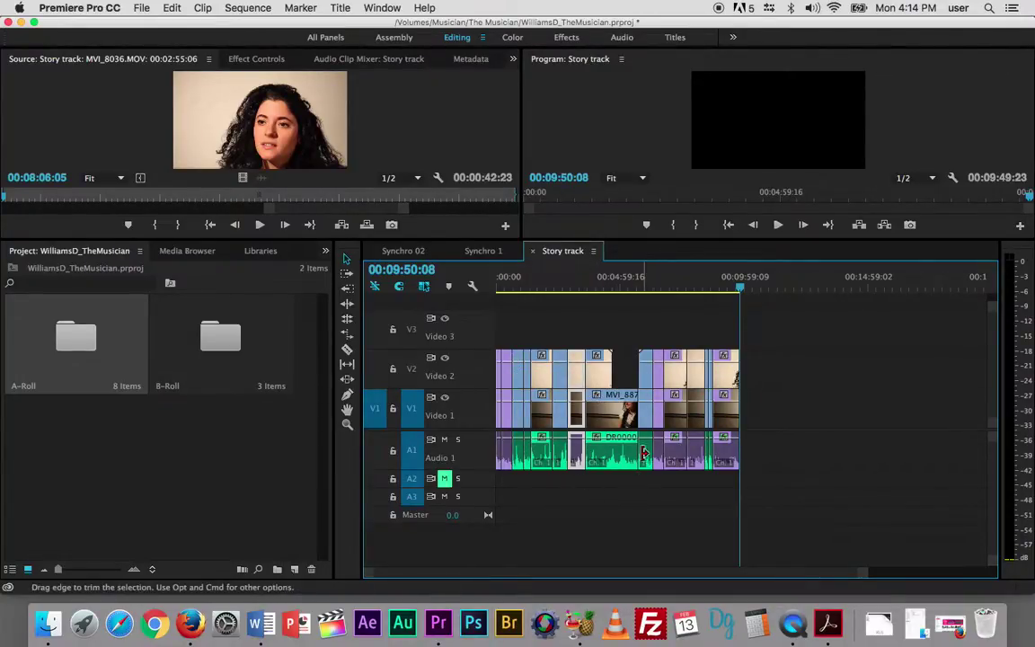
{"action": "left_click", "coordinate": [728, 368]}
{"action": "left_click_drag", "start_coordinate": [729, 368], "coordinate": [860, 377]}
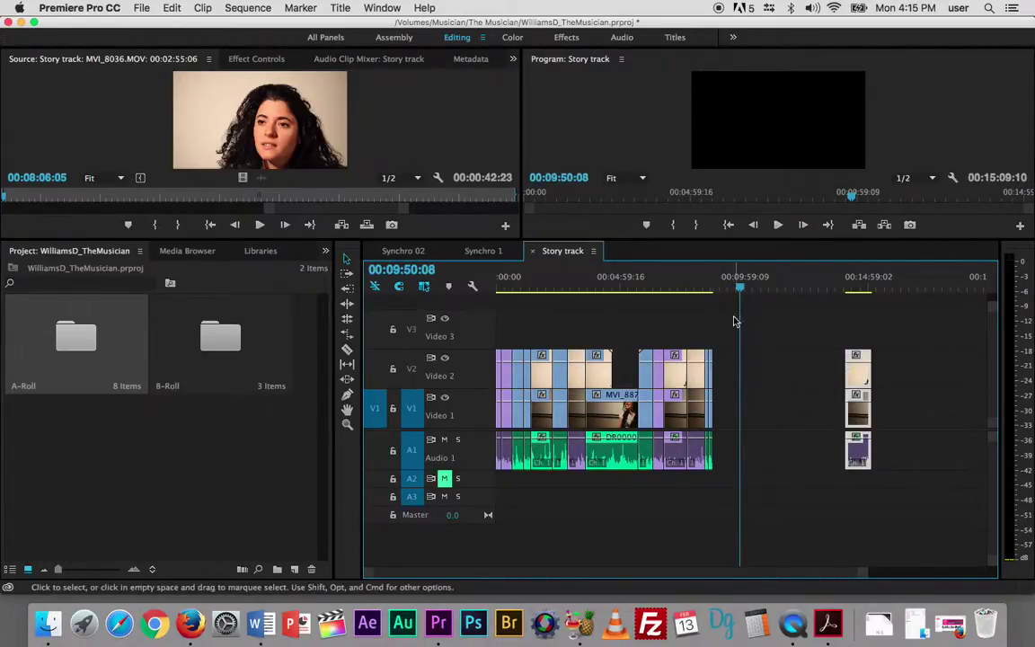
{"action": "left_click_drag", "start_coordinate": [855, 367], "coordinate": [894, 366]}
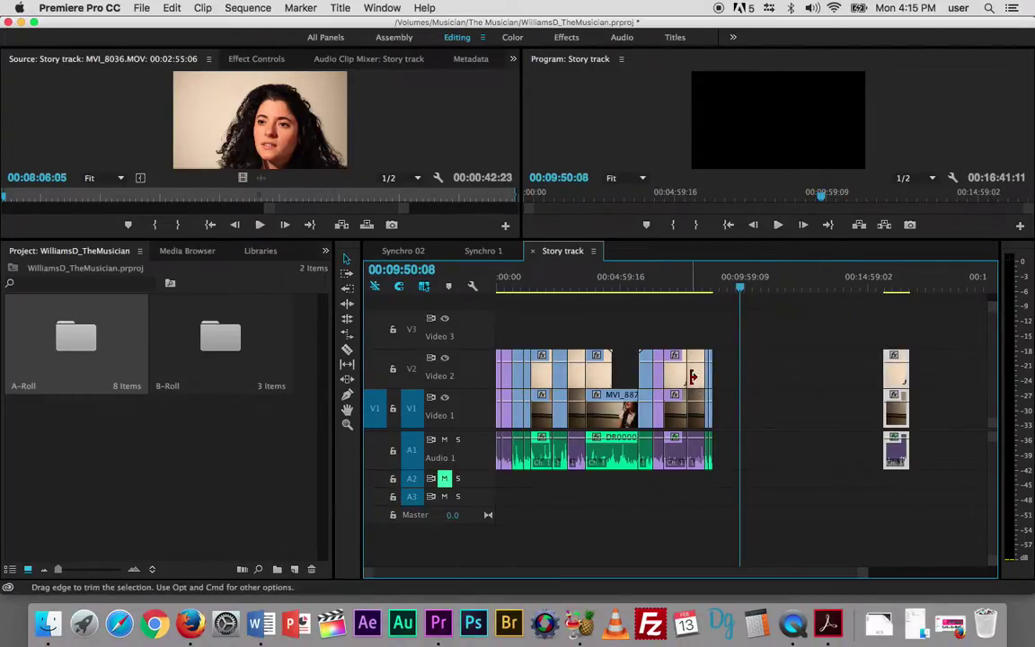
Step: Move the playhead back to the edit point at 00:06:46:23
{"action": "mouse_move", "coordinate": [696, 377]}
{"action": "left_mouse_down"}
{"action": "mouse_move", "coordinate": [757, 370]}
{"action": "mouse_move", "coordinate": [693, 375]}
{"action": "left_mouse_up"}
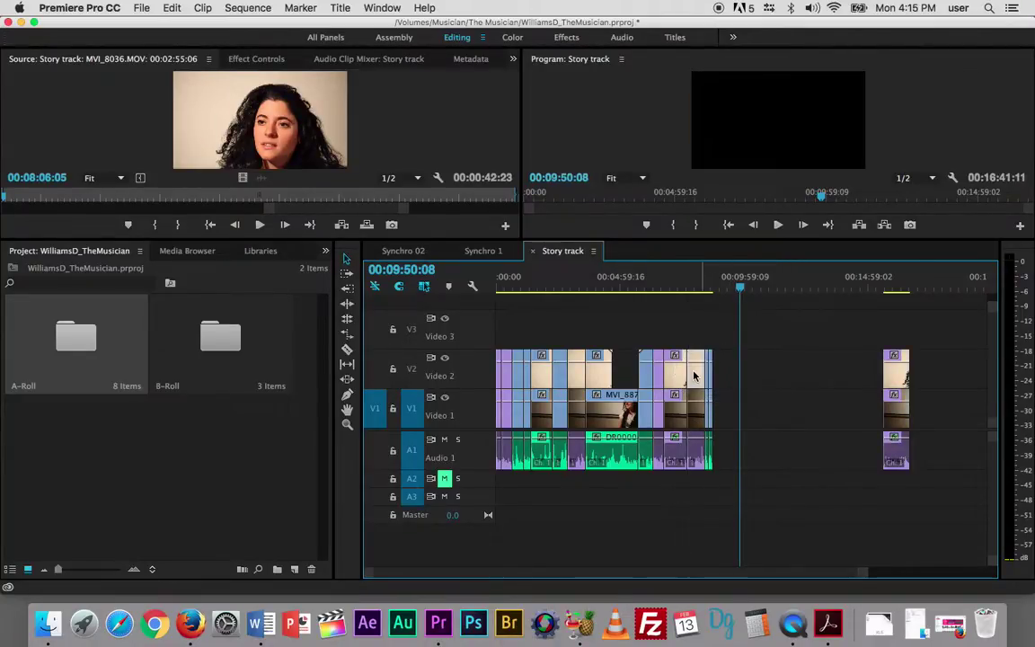
{"action": "key", "text": "="}
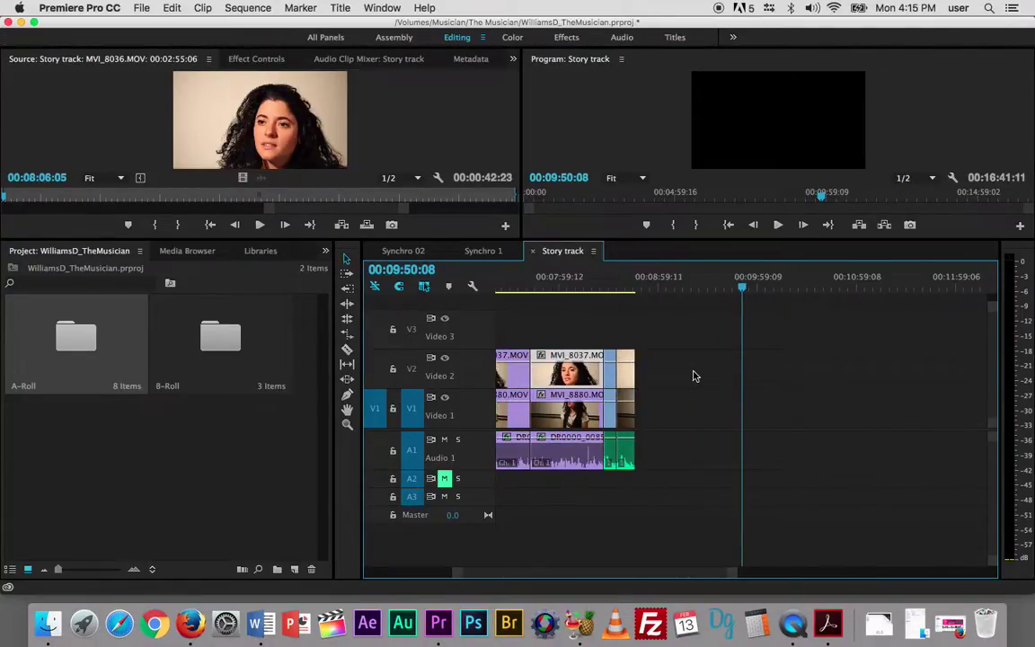
{"action": "key", "text": "j"}
{"action": "key", "text": "j"}
{"action": "key", "text": "j"}
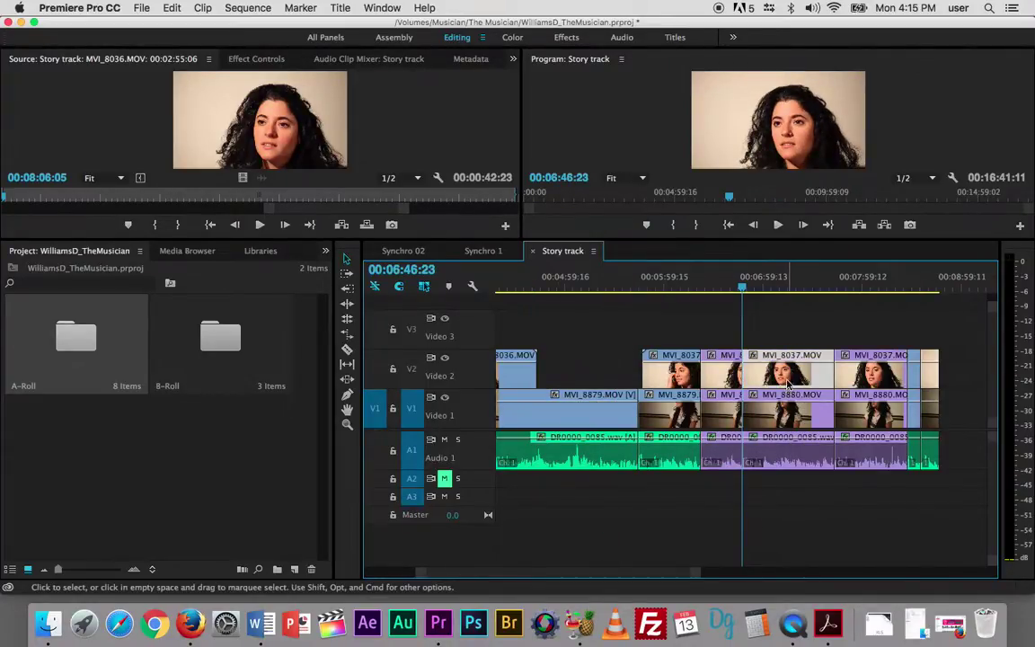
Step: Link the violet MVI_8037.MOV, MVI_8880.MOV and DR0000_0085.wav clips stacked just before the short blue and green clips
{"action": "left_click", "coordinate": [869, 359]}
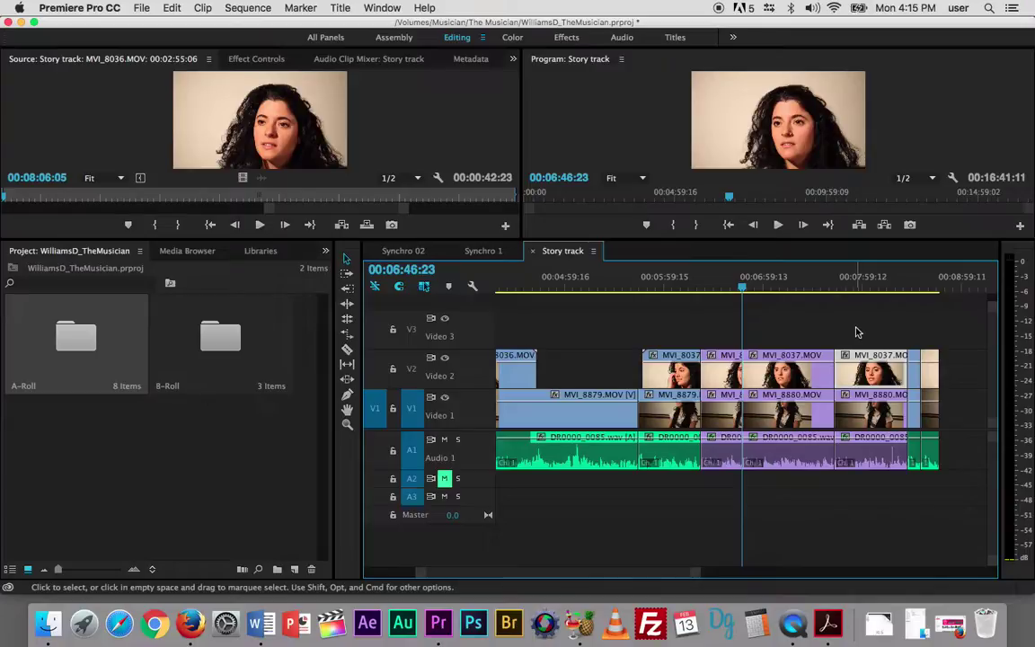
{"action": "left_click", "coordinate": [876, 449]}
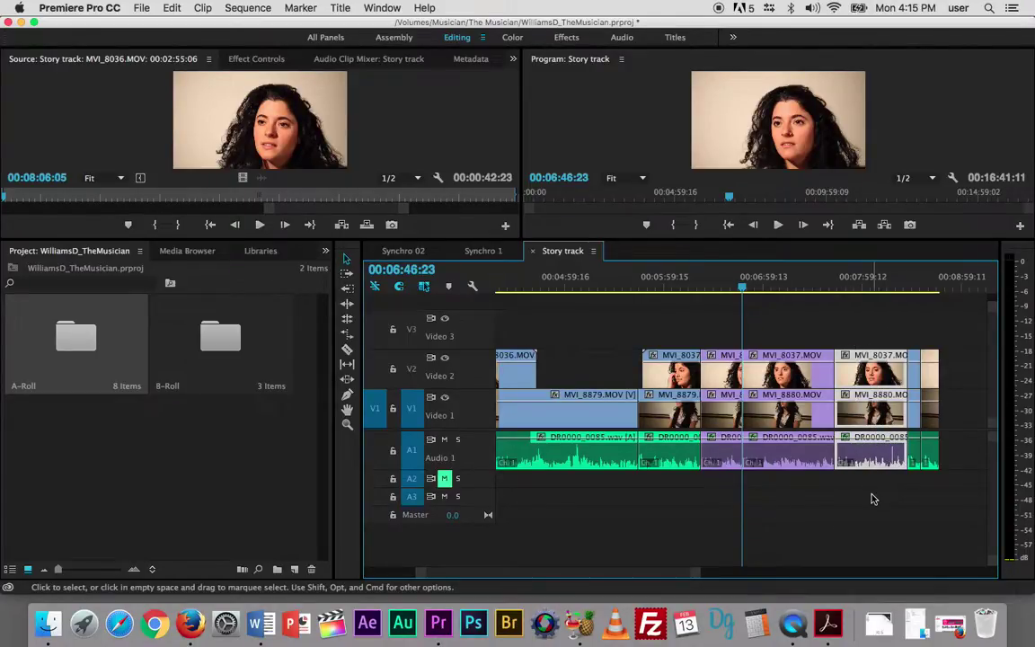
{"action": "right_click", "coordinate": [674, 456]}
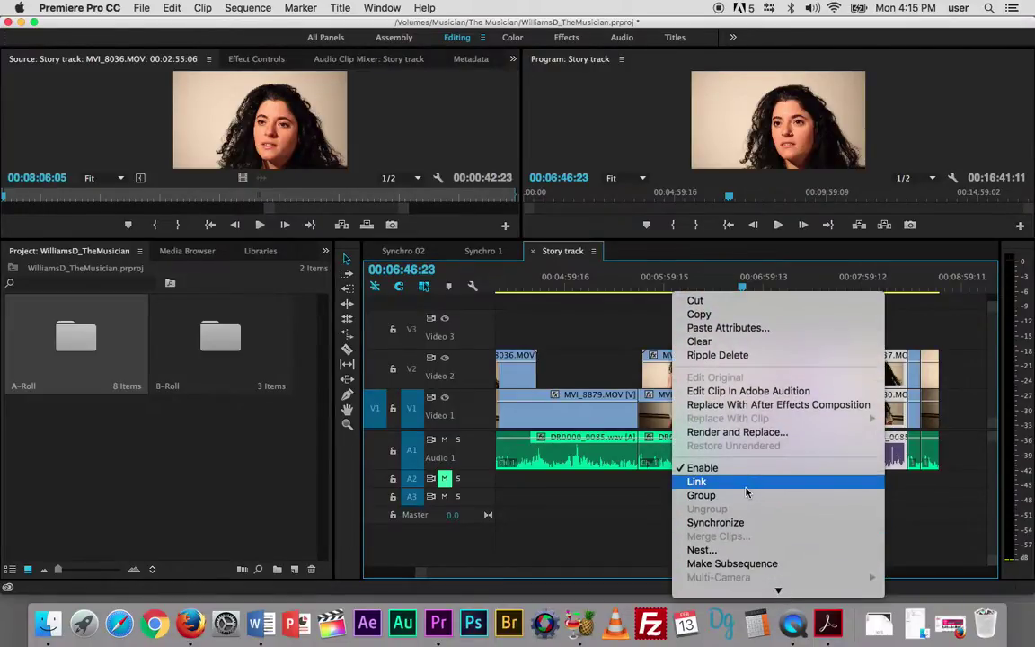
{"action": "left_click", "coordinate": [692, 483]}
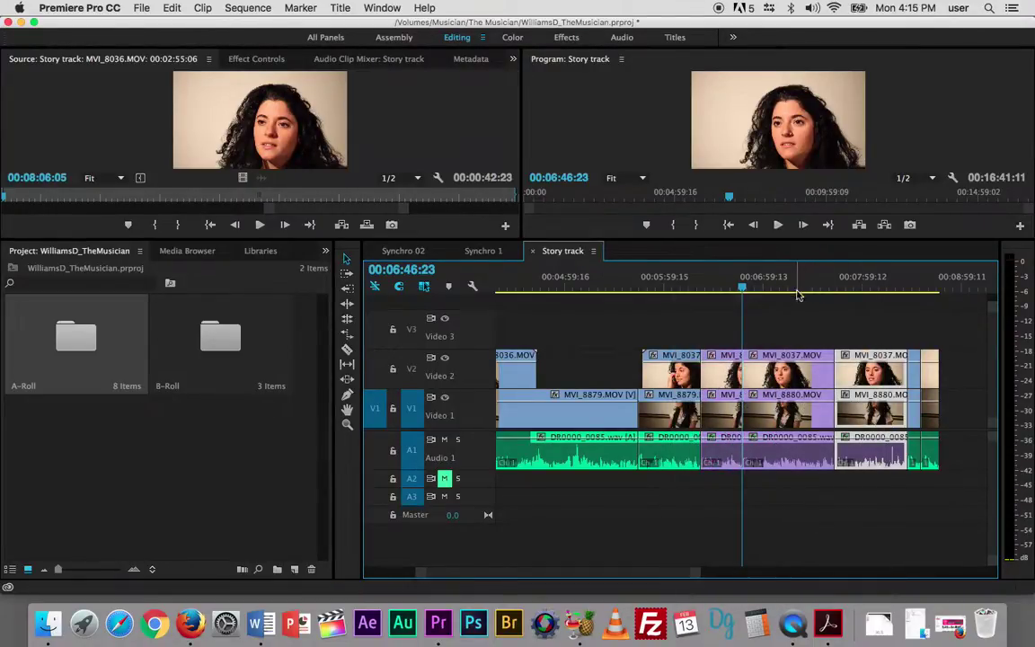
Step: Link the stacked MVI_8037.MOV, MVI_8880.MOV and DR0000_0085.wav clips that start at the playhead
{"action": "left_click", "coordinate": [765, 329]}
{"action": "left_click", "coordinate": [791, 411]}
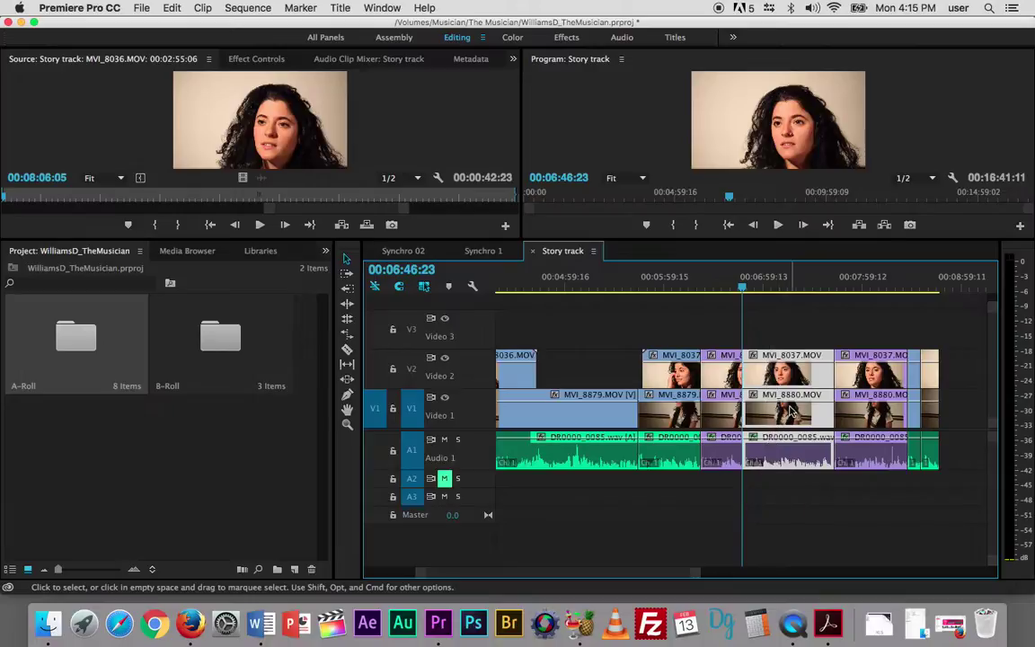
{"action": "right_click", "coordinate": [791, 411]}
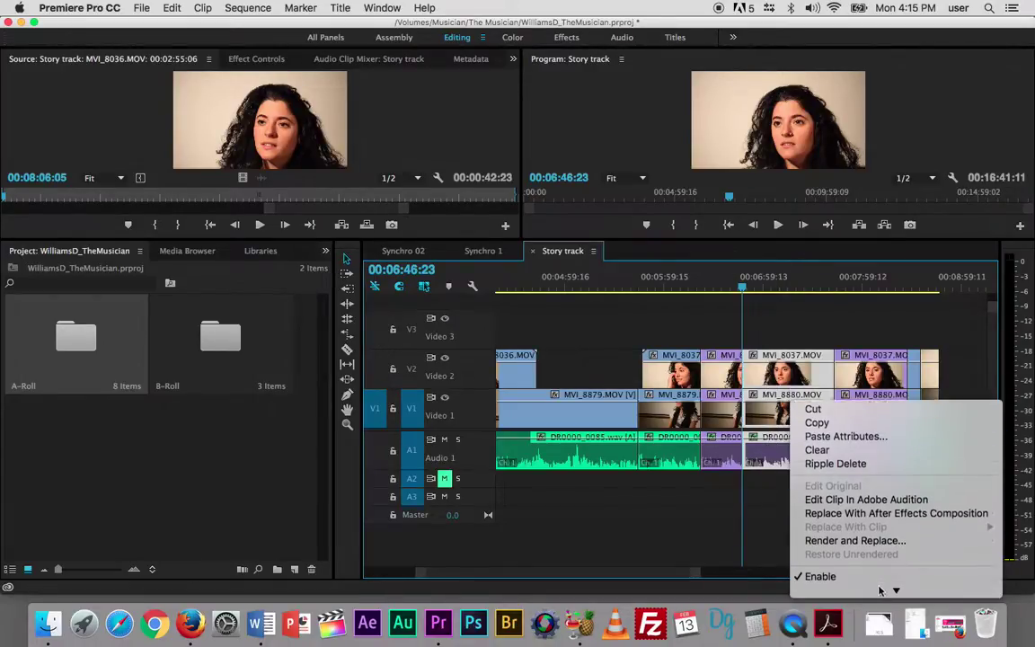
{"action": "left_click", "coordinate": [846, 468]}
Step: Unlink and relink the short violet MVI_8037.MOV, MVI_8880.MOV and DR0000_0085.wav stack that ends at the playhead
{"action": "left_click_drag", "start_coordinate": [709, 335], "coordinate": [719, 457]}
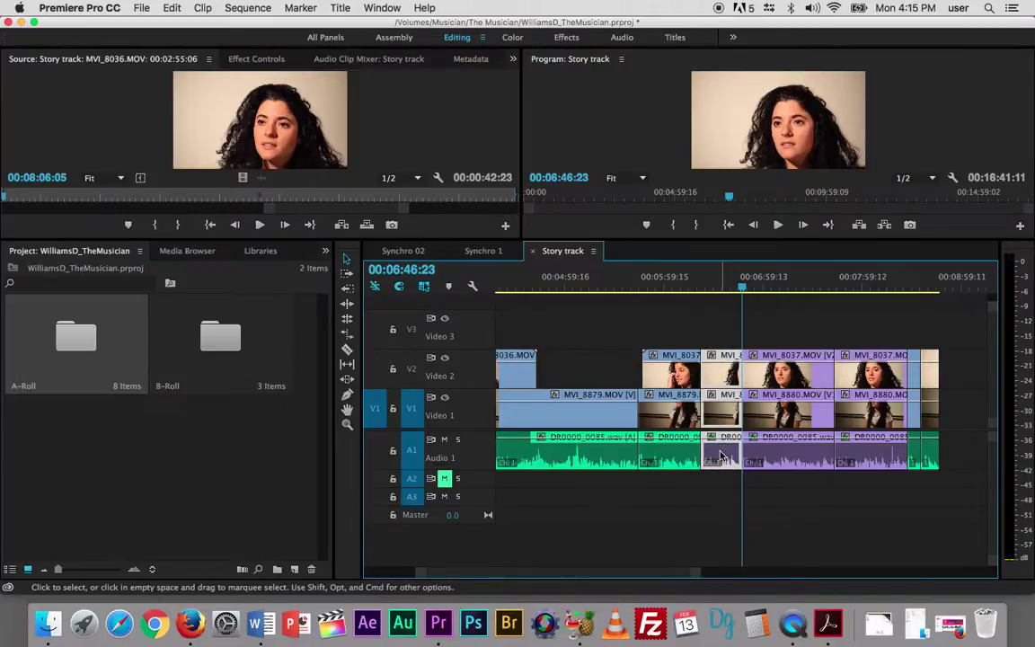
{"action": "right_click", "coordinate": [719, 455]}
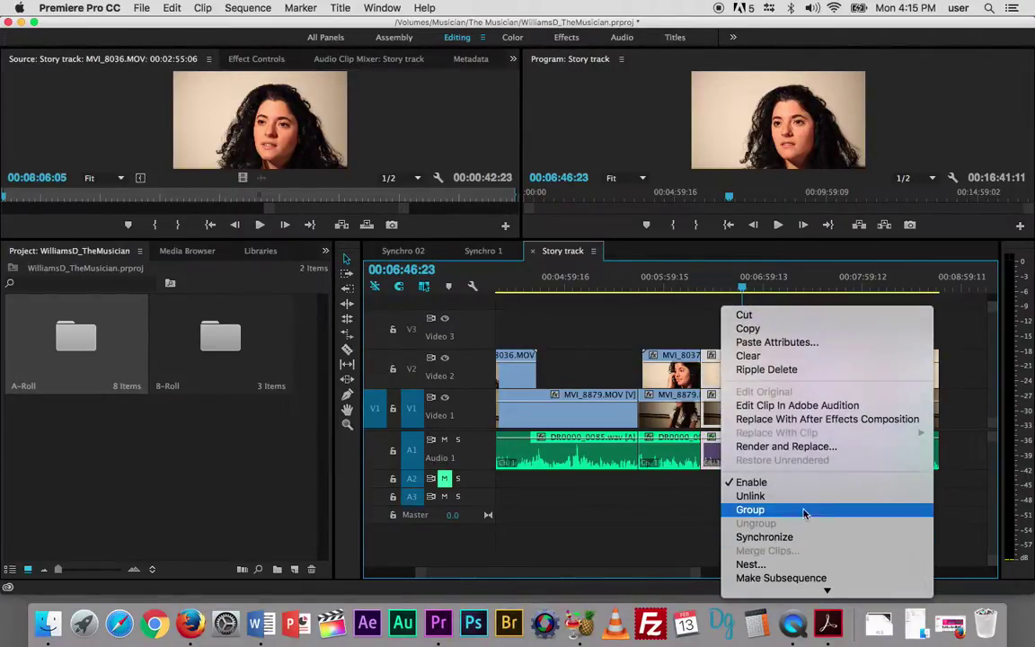
{"action": "left_click", "coordinate": [792, 490]}
{"action": "left_click", "coordinate": [715, 358]}
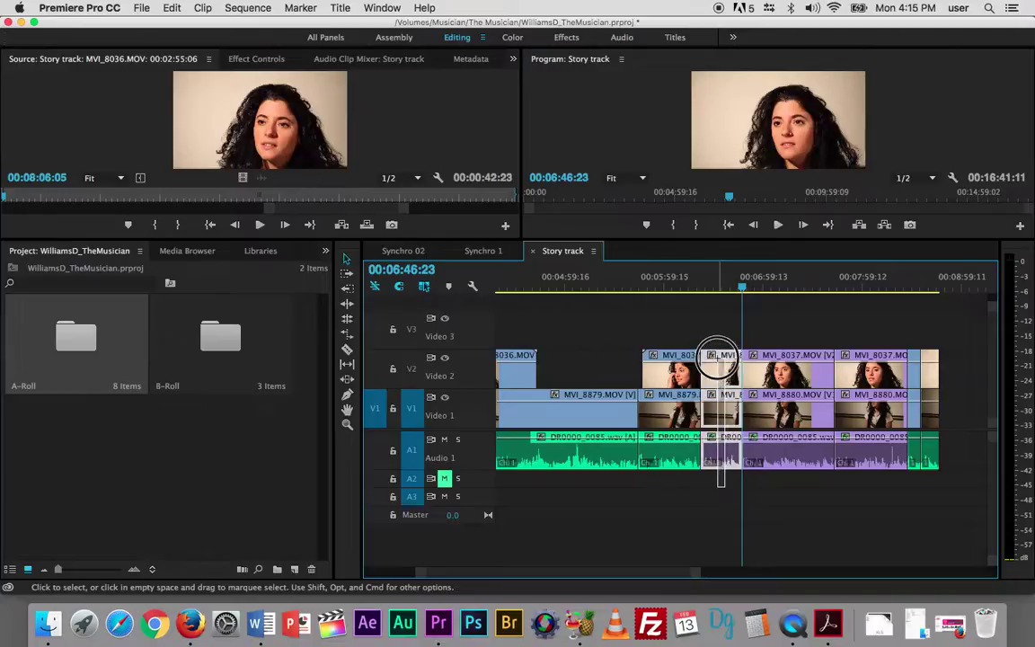
{"action": "right_click", "coordinate": [715, 358]}
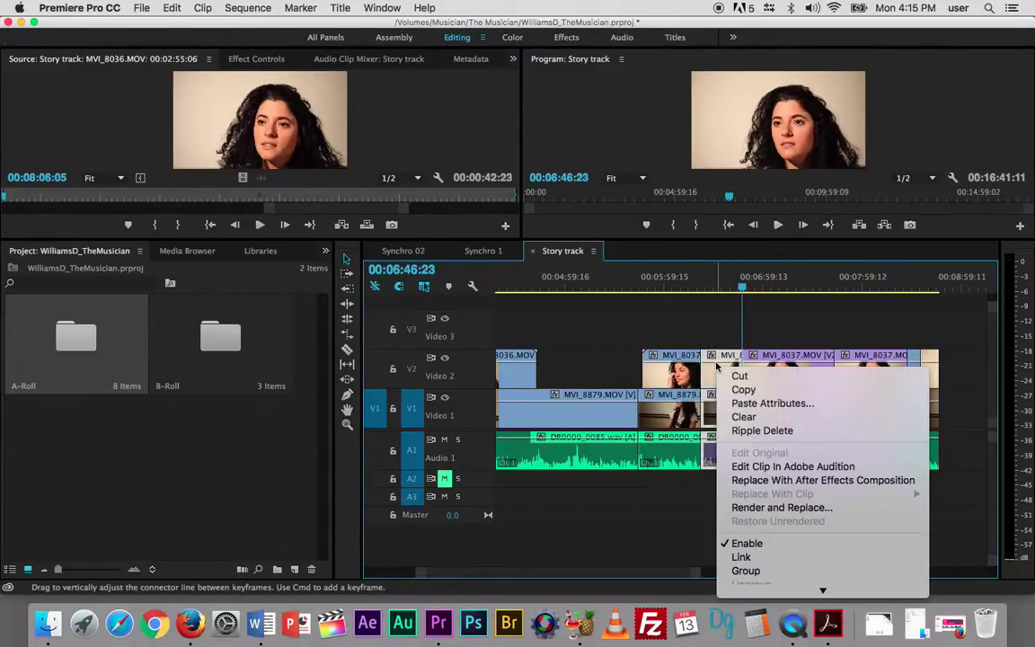
{"action": "left_click", "coordinate": [742, 557]}
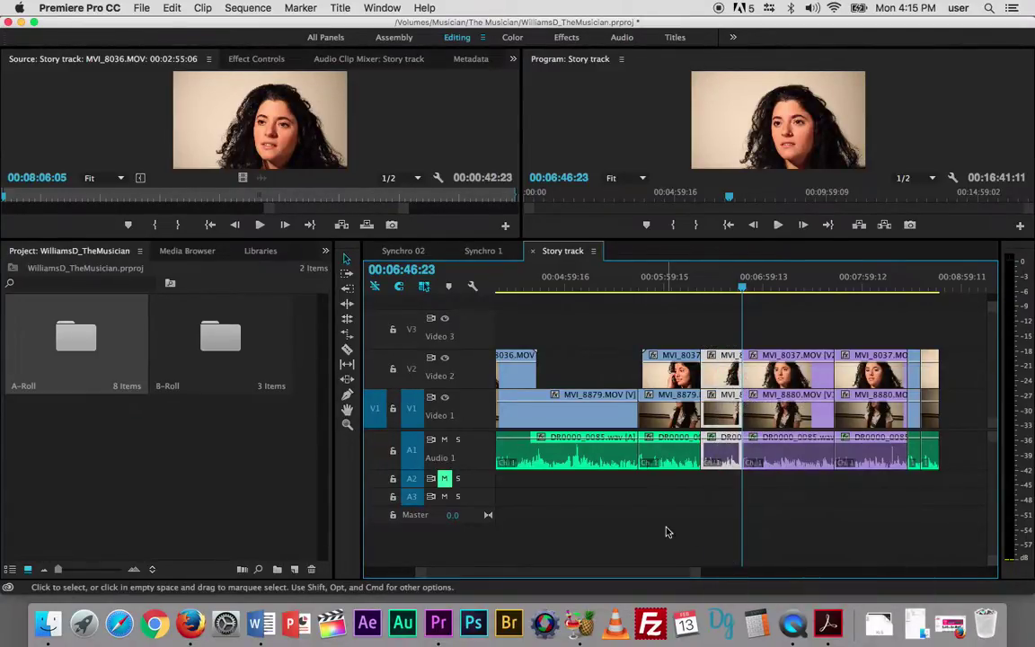
Step: Move the four violet clip stacks from the middle of the sequence to sit end to end before the separated violet stack
{"action": "key", "text": "backslash"}
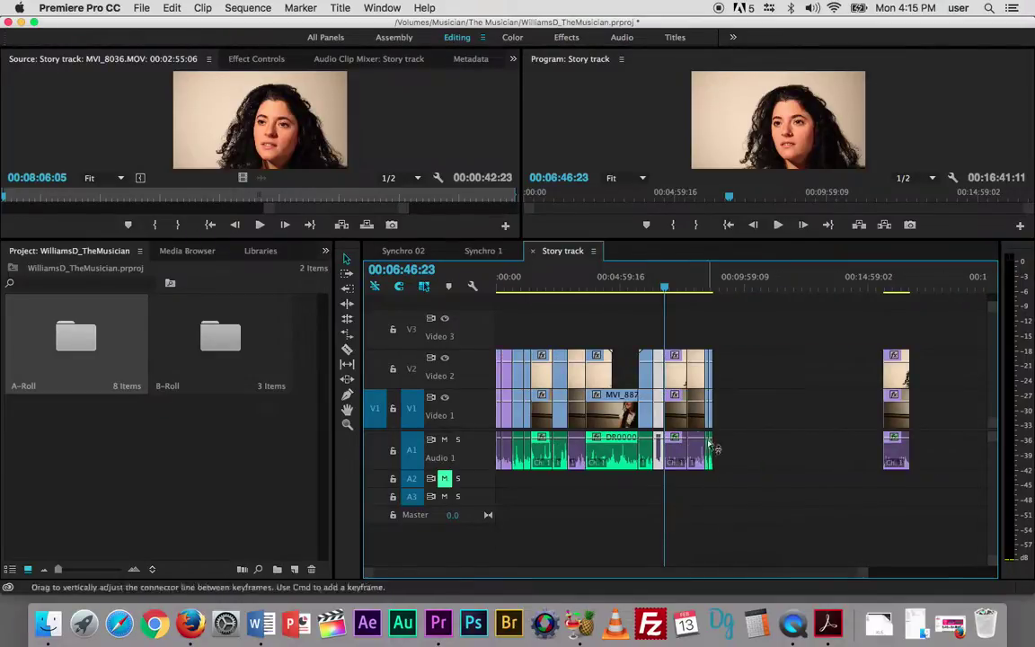
{"action": "left_click", "coordinate": [742, 358]}
{"action": "left_click", "coordinate": [696, 371]}
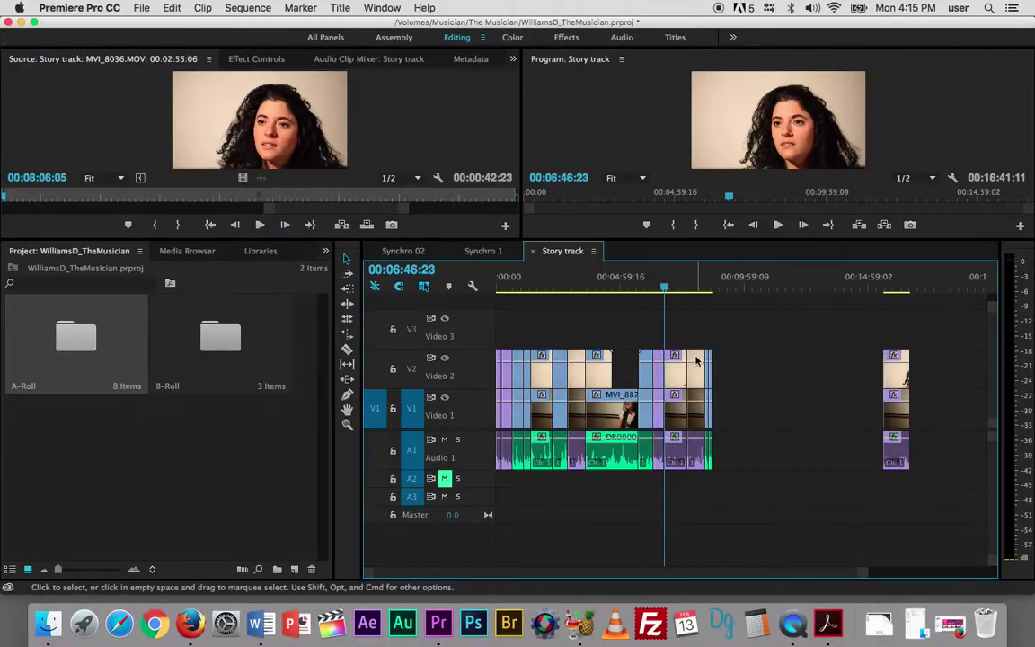
{"action": "left_click_drag", "start_coordinate": [695, 371], "coordinate": [869, 388]}
{"action": "left_click_drag", "start_coordinate": [677, 365], "coordinate": [848, 380]}
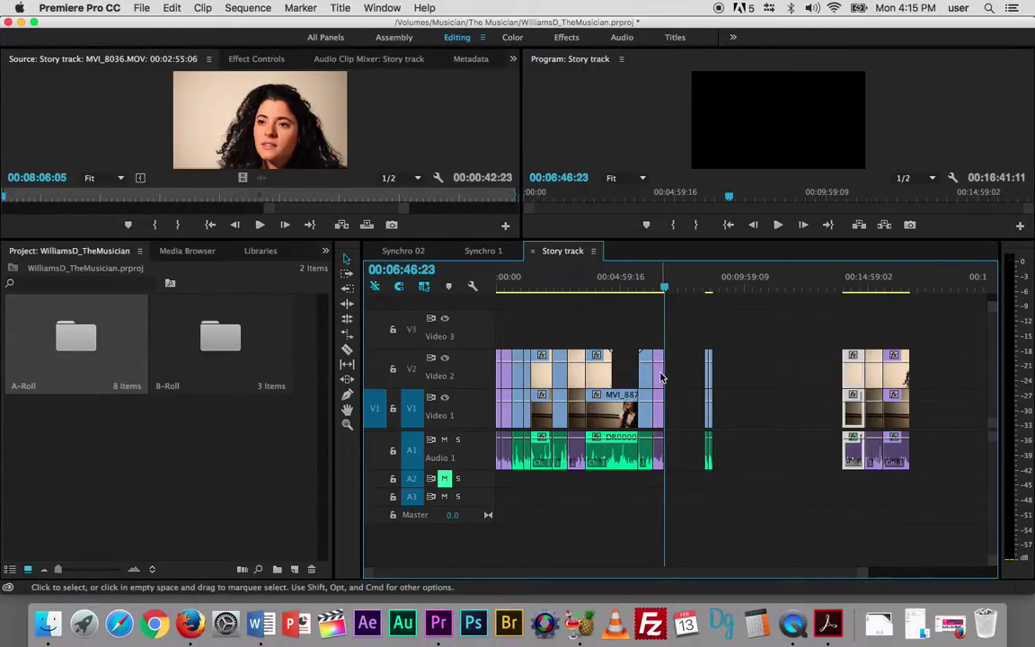
{"action": "left_click_drag", "start_coordinate": [661, 373], "coordinate": [833, 400]}
{"action": "left_click_drag", "start_coordinate": [580, 369], "coordinate": [823, 360]}
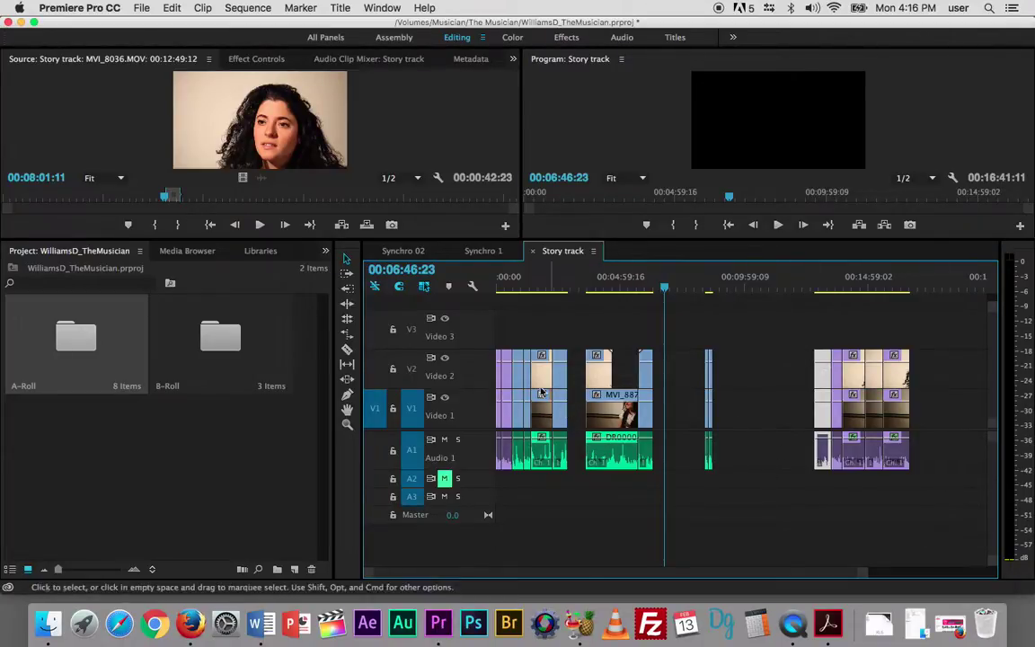
Step: Move the two violet clip stacks at the start of the sequence together to sit directly before the grouped violet stacks
{"action": "left_click", "coordinate": [496, 334]}
{"action": "left_click_drag", "start_coordinate": [499, 329], "coordinate": [510, 465]}
{"action": "left_click", "coordinate": [506, 370]}
{"action": "left_click_drag", "start_coordinate": [536, 371], "coordinate": [519, 377]}
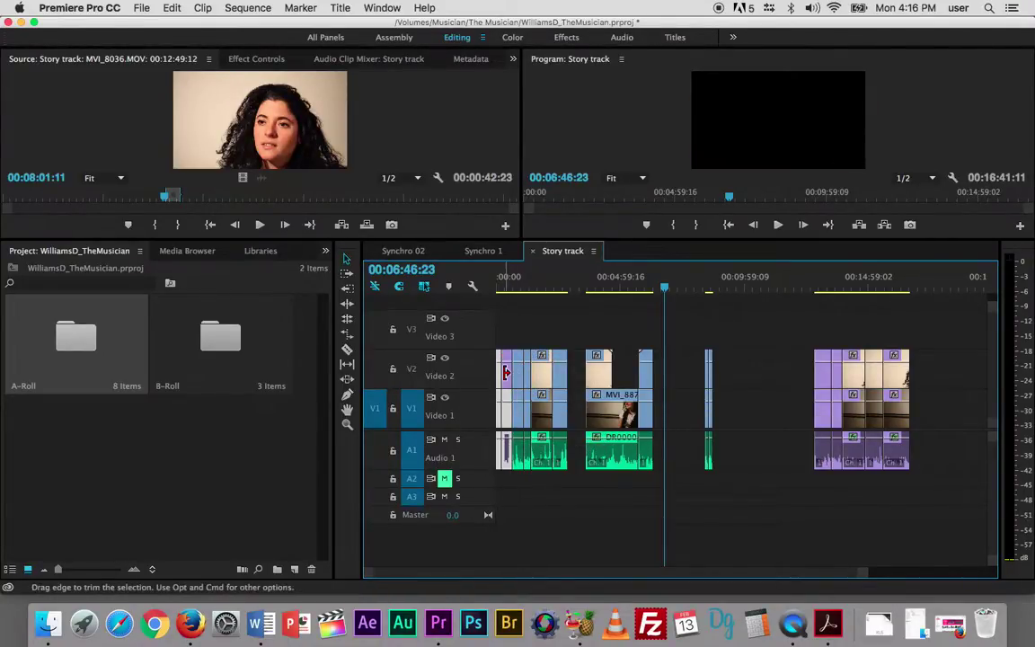
{"action": "key", "text": "equal"}
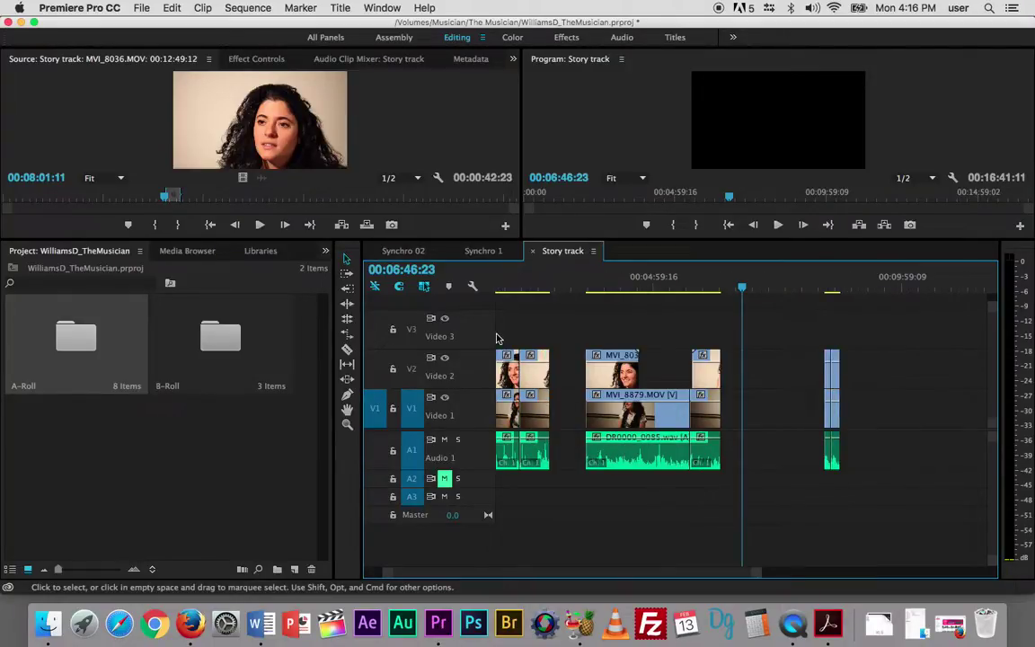
{"action": "key", "text": "Up"}
{"action": "key", "text": "Up"}
{"action": "key", "text": "Up"}
{"action": "key", "text": "Up"}
{"action": "key", "text": "Up"}
{"action": "key", "text": "Up"}
{"action": "key", "text": "Up"}
{"action": "key", "text": "Up"}
{"action": "key", "text": "Up"}
{"action": "key", "text": "Up"}
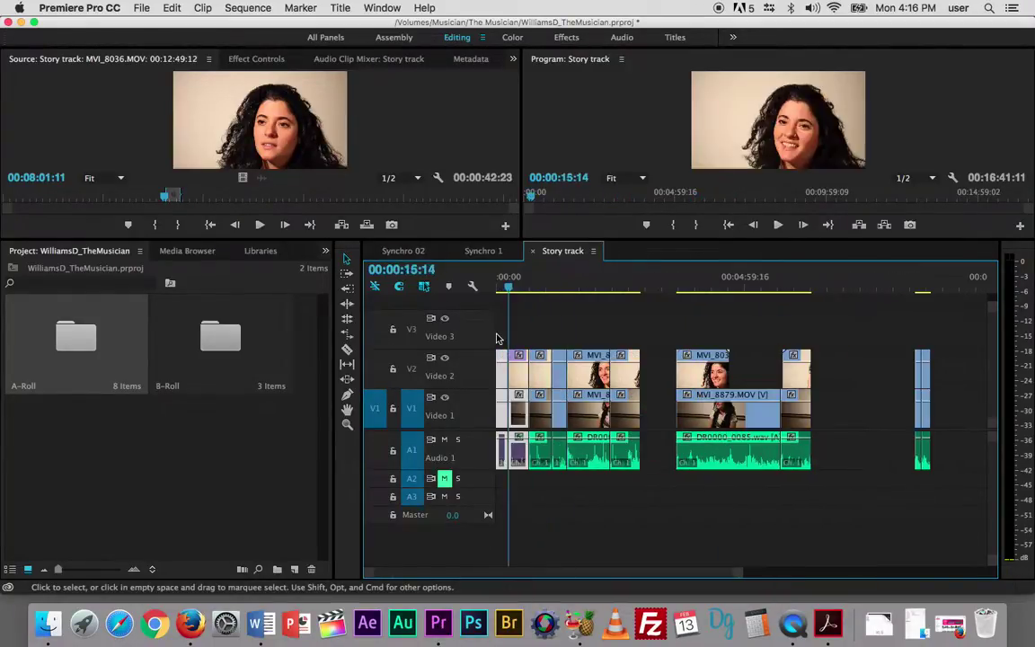
{"action": "left_click_drag", "start_coordinate": [502, 334], "coordinate": [515, 485]}
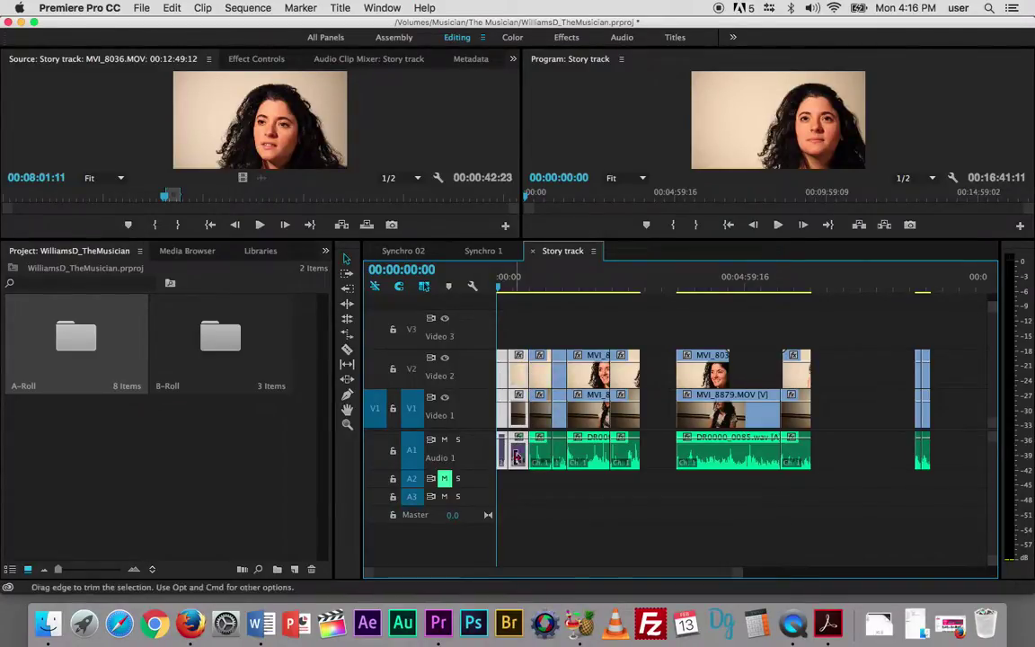
{"action": "key", "text": "minus"}
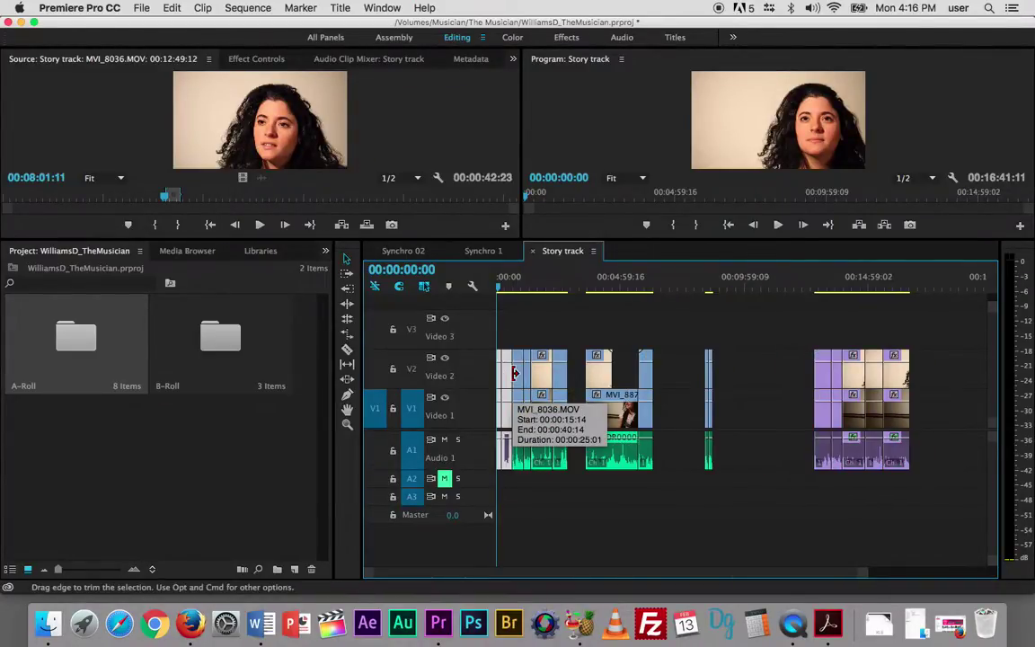
{"action": "left_click_drag", "start_coordinate": [504, 375], "coordinate": [803, 381]}
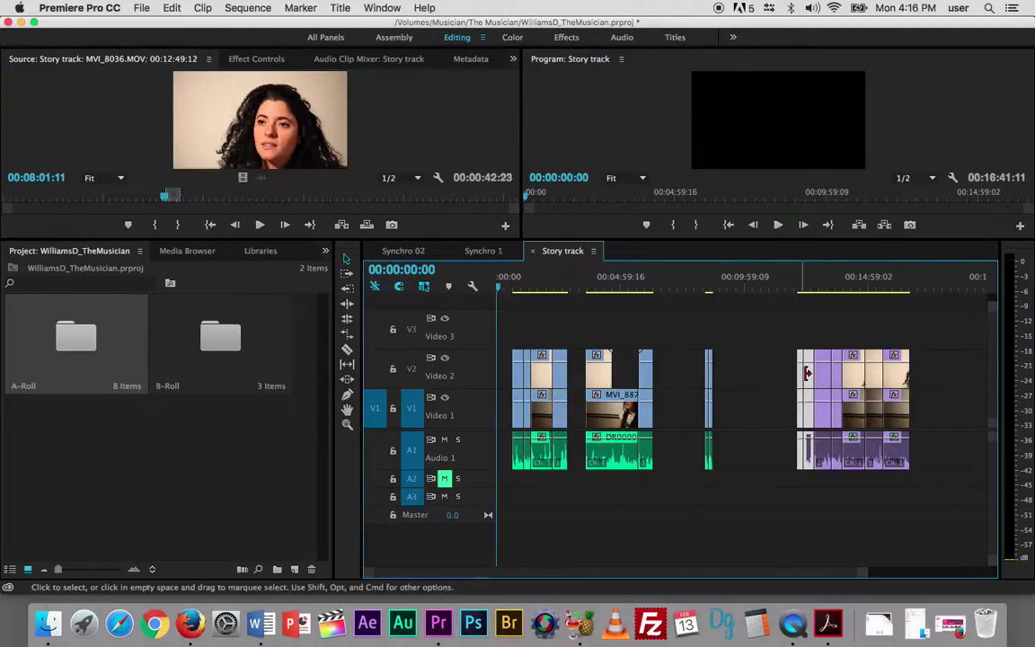
Step: Scrub through the grouped violet stacks to 00:16:40:02 and spread the last five apart with gaps between them
{"action": "left_click", "coordinate": [806, 291]}
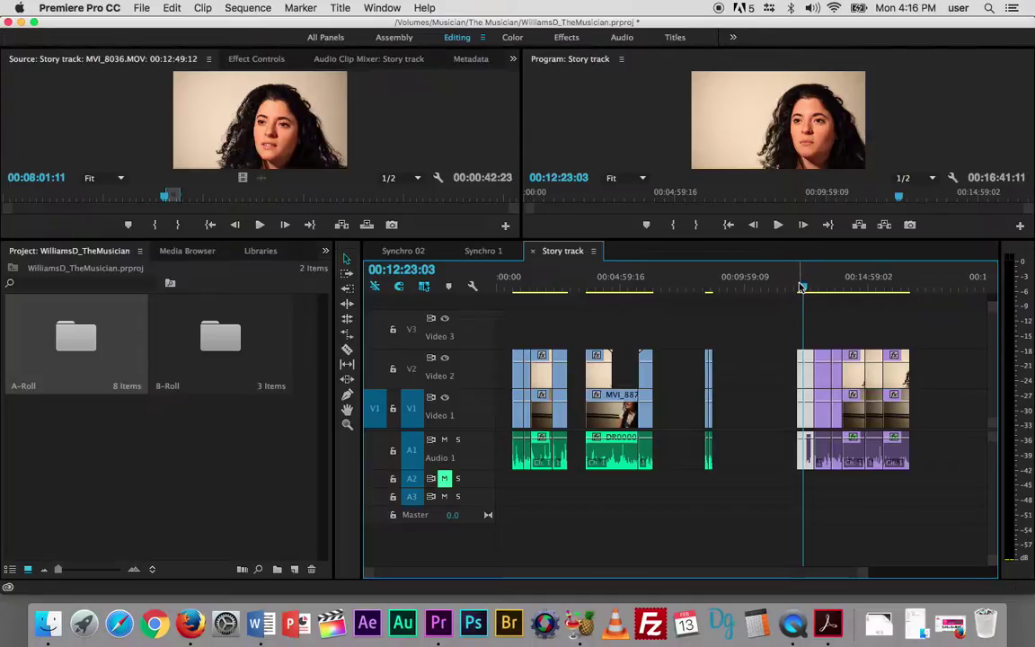
{"action": "left_click_drag", "start_coordinate": [802, 285], "coordinate": [907, 304]}
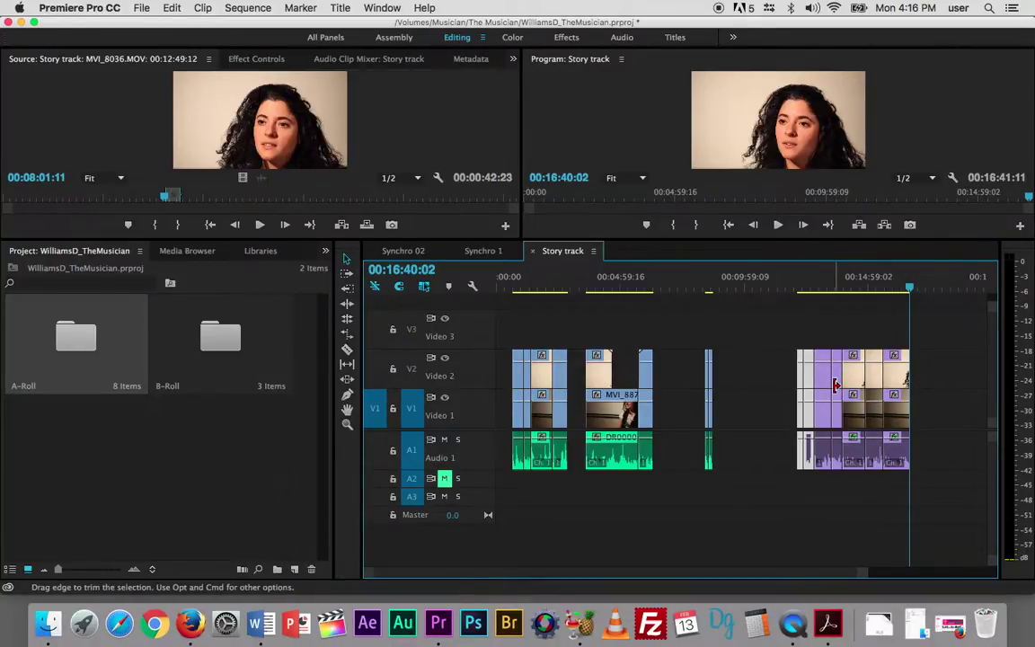
{"action": "key", "text": "="}
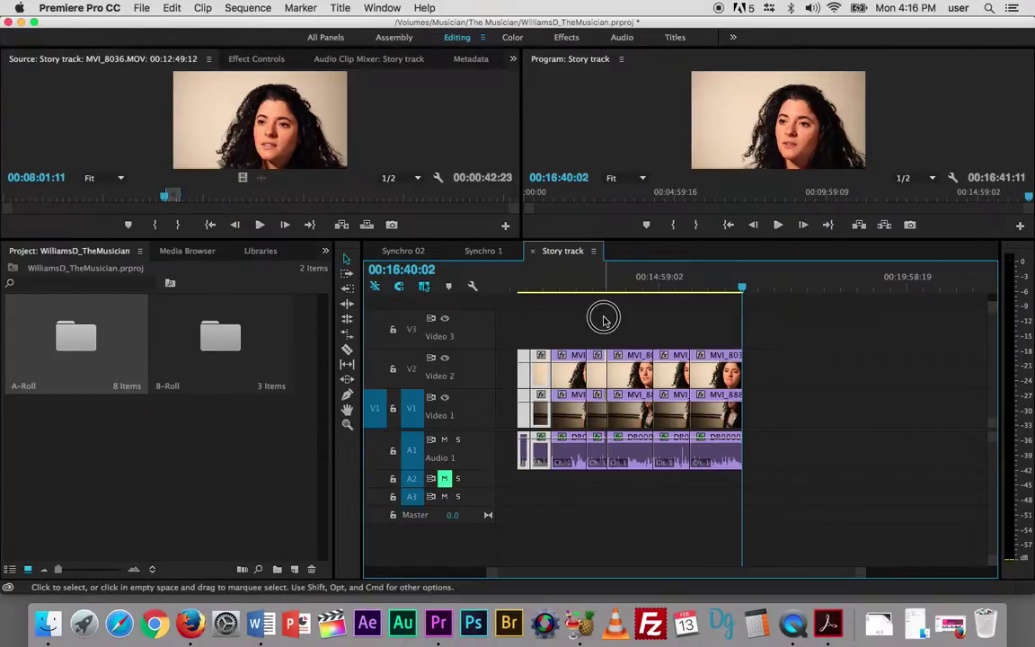
{"action": "left_click_drag", "start_coordinate": [718, 370], "coordinate": [879, 369]}
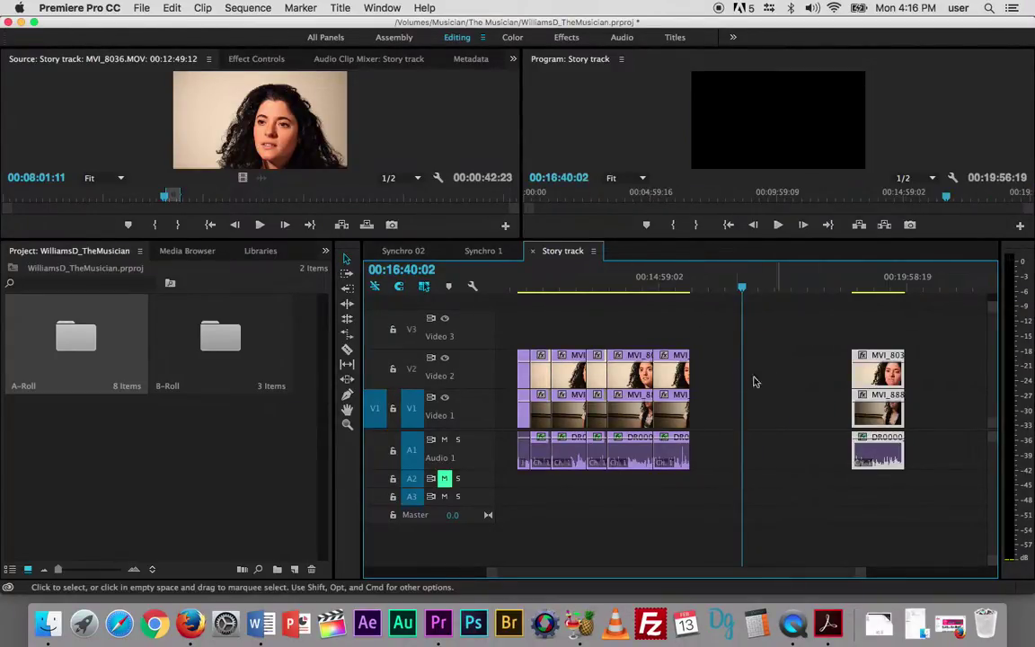
{"action": "left_click_drag", "start_coordinate": [671, 369], "coordinate": [786, 369]}
{"action": "left_click_drag", "start_coordinate": [630, 370], "coordinate": [720, 369]}
{"action": "left_click_drag", "start_coordinate": [593, 373], "coordinate": [656, 381]}
{"action": "left_click_drag", "start_coordinate": [572, 374], "coordinate": [617, 375]}
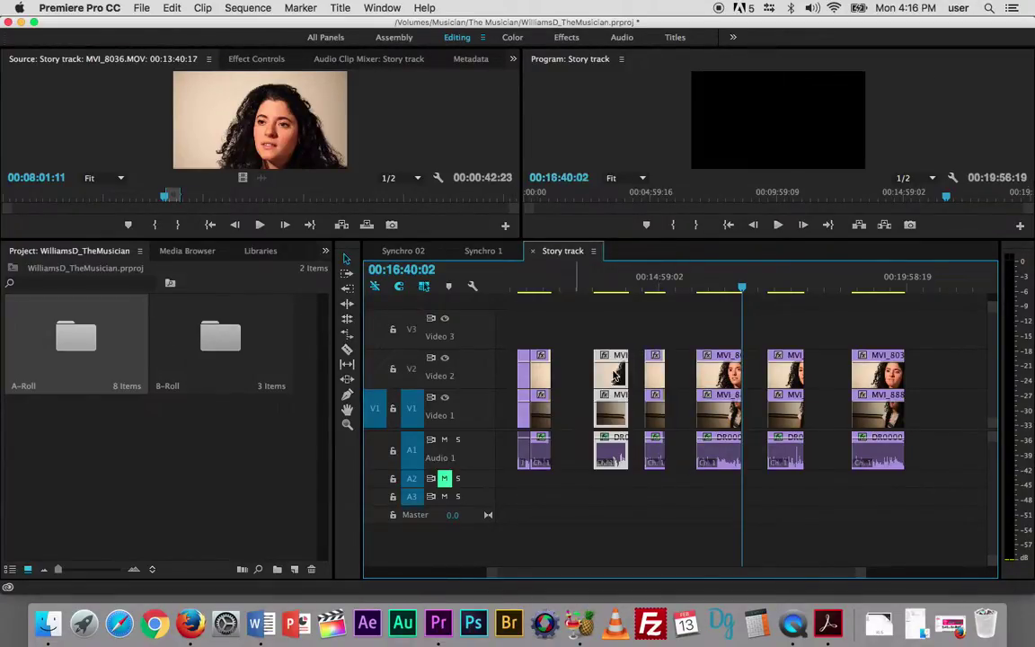